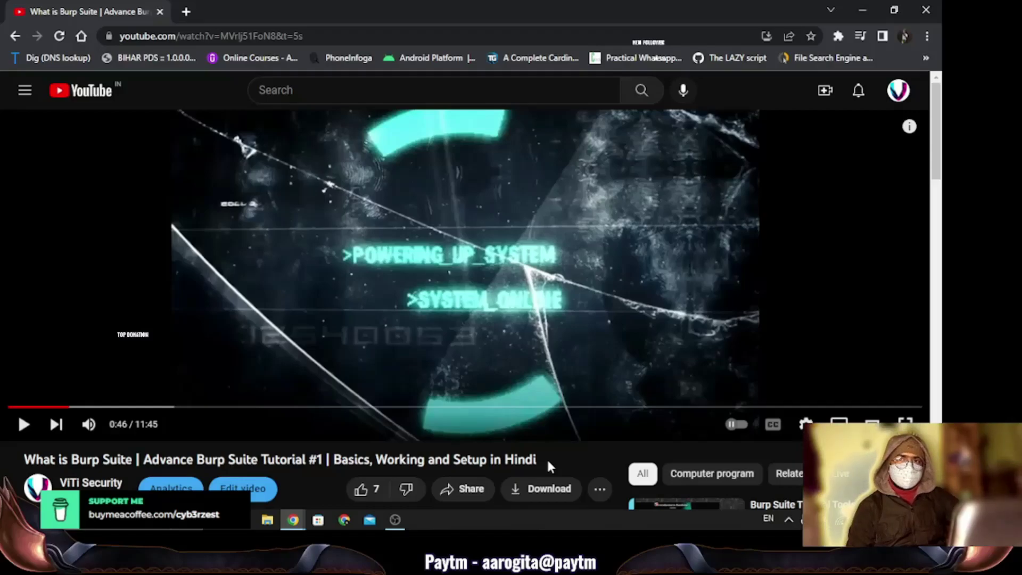
- Open the DigitalOcean referral link from the description of the Burp Suite tutorial video
scroll(583, 394, down, 3)
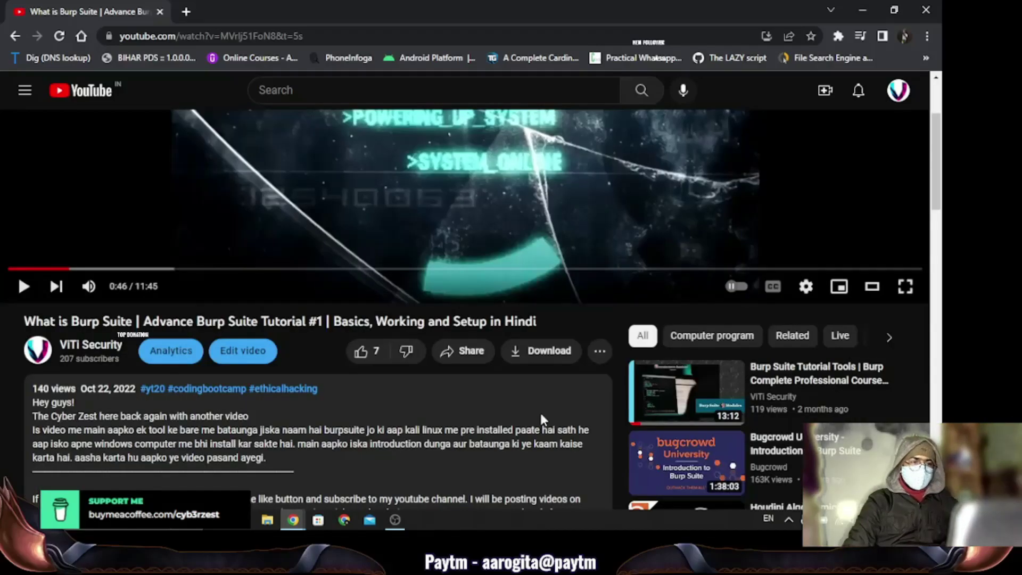
scroll(538, 409, down, 2)
scroll(538, 404, down, 2)
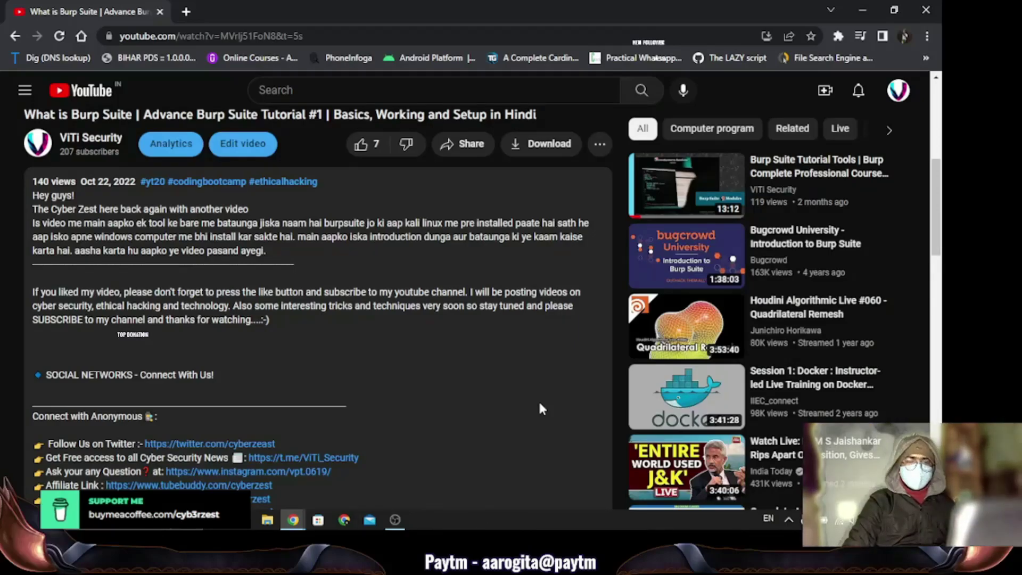
scroll(530, 392, down, 1)
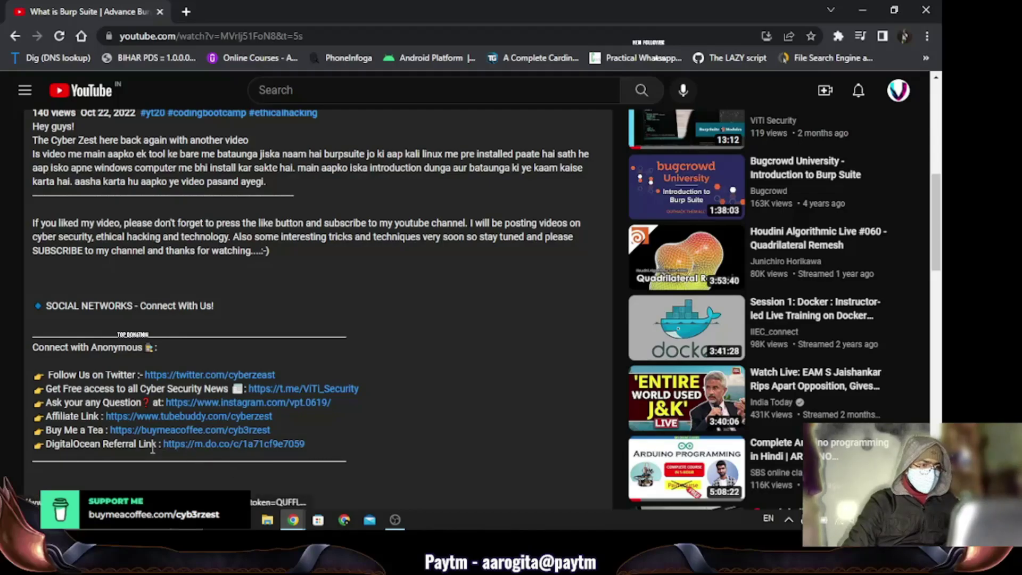
click(241, 448)
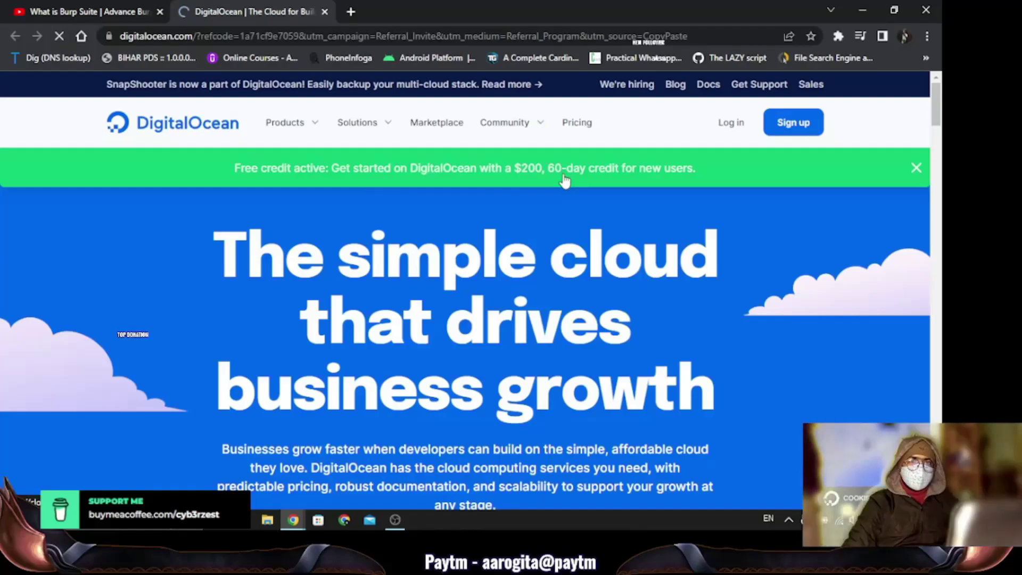
- Sign up for a new DigitalOcean account with Google and choose adding a card as the identity verification method
click(811, 123)
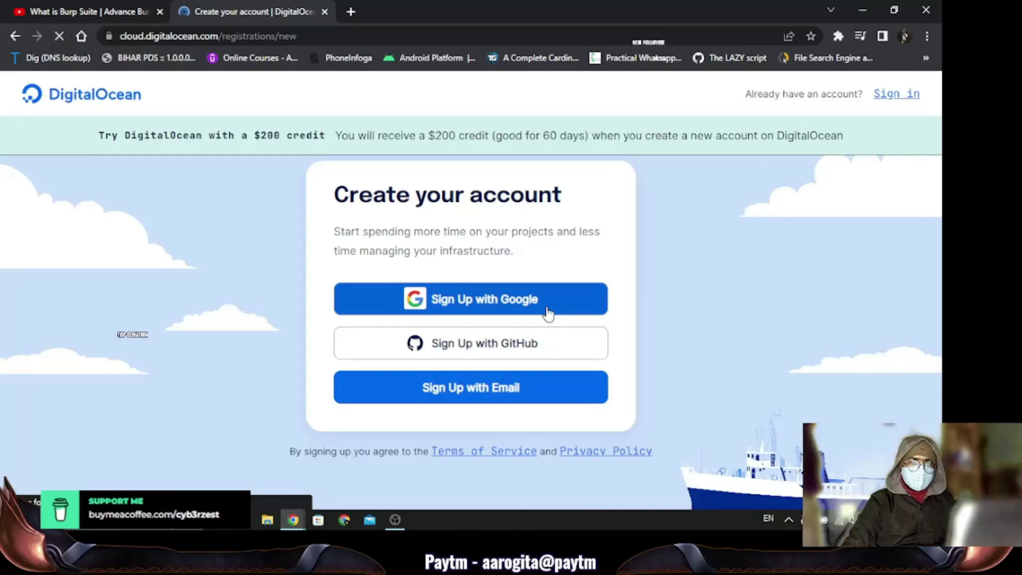
click(544, 307)
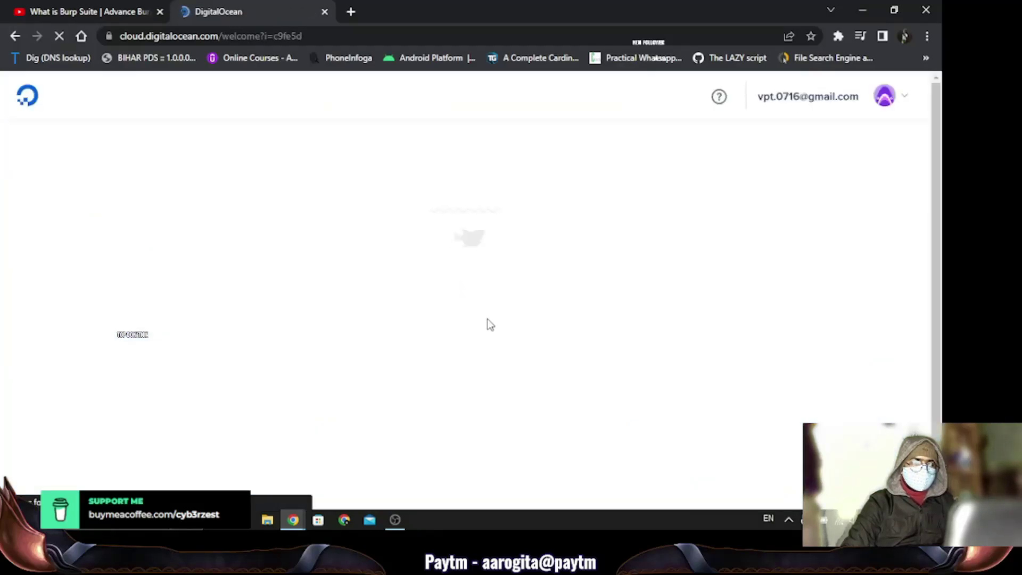
scroll(493, 304, down, 2)
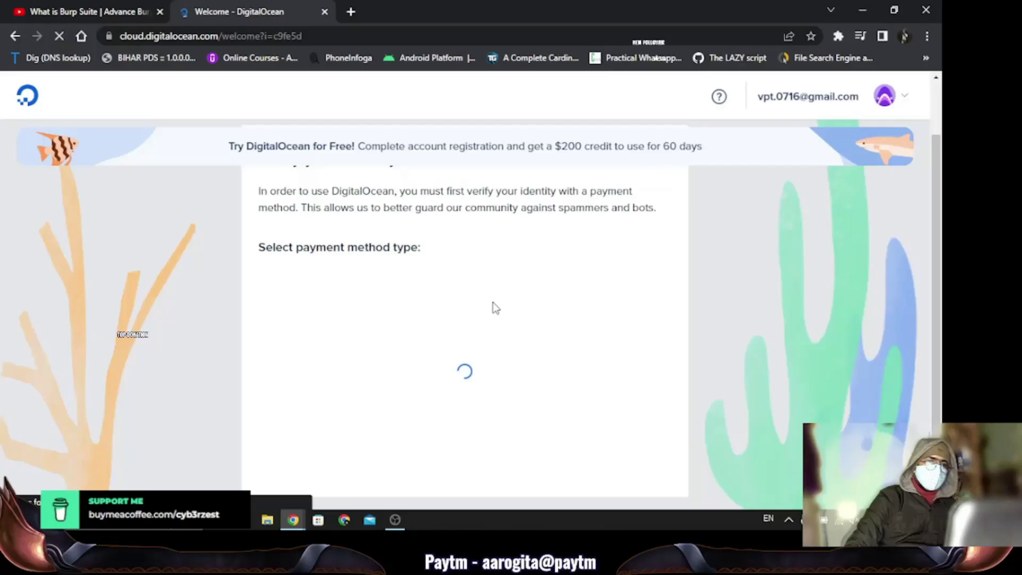
scroll(493, 303, up, 1)
scroll(493, 301, down, 1)
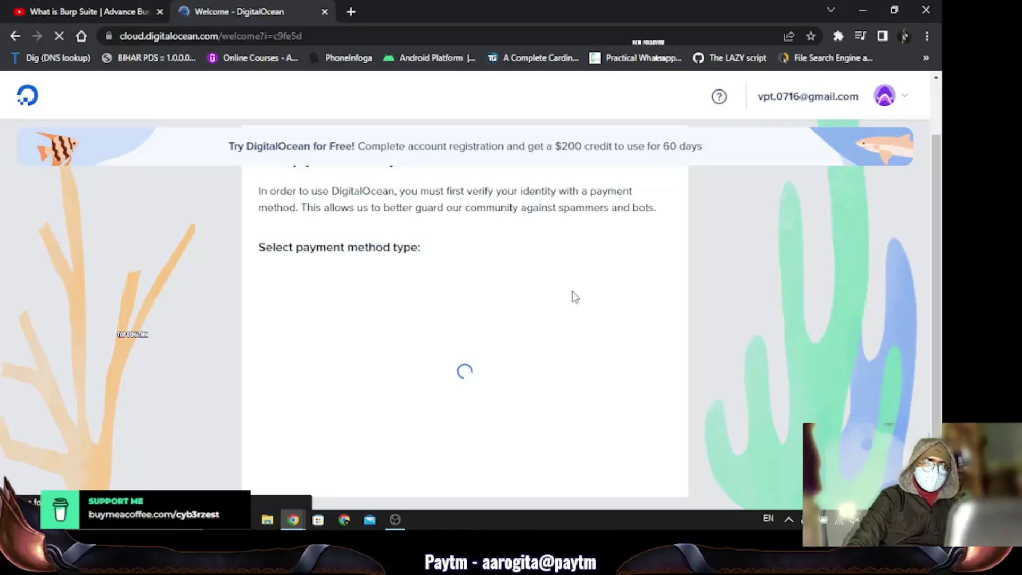
scroll(574, 297, down, 1)
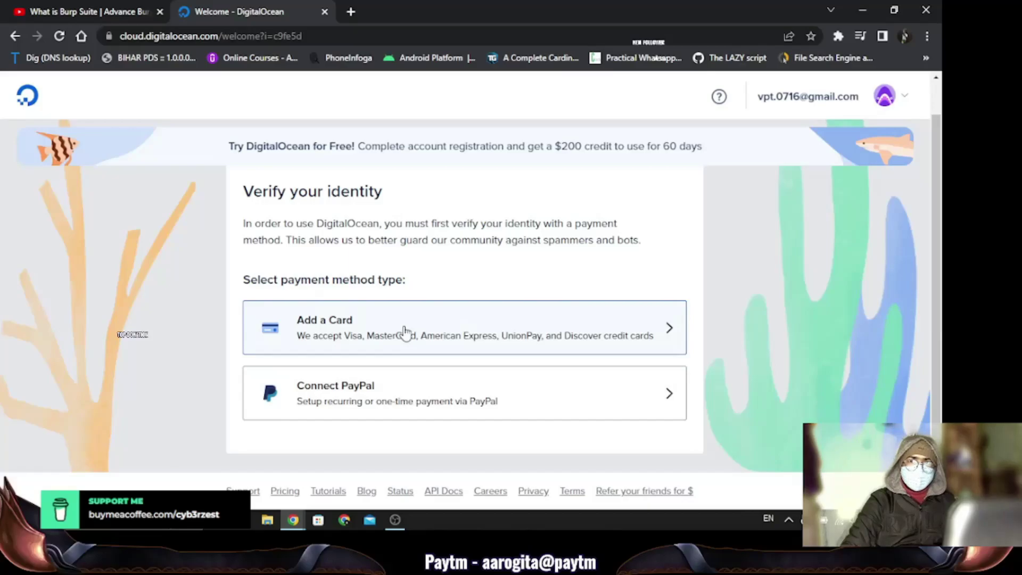
click(404, 332)
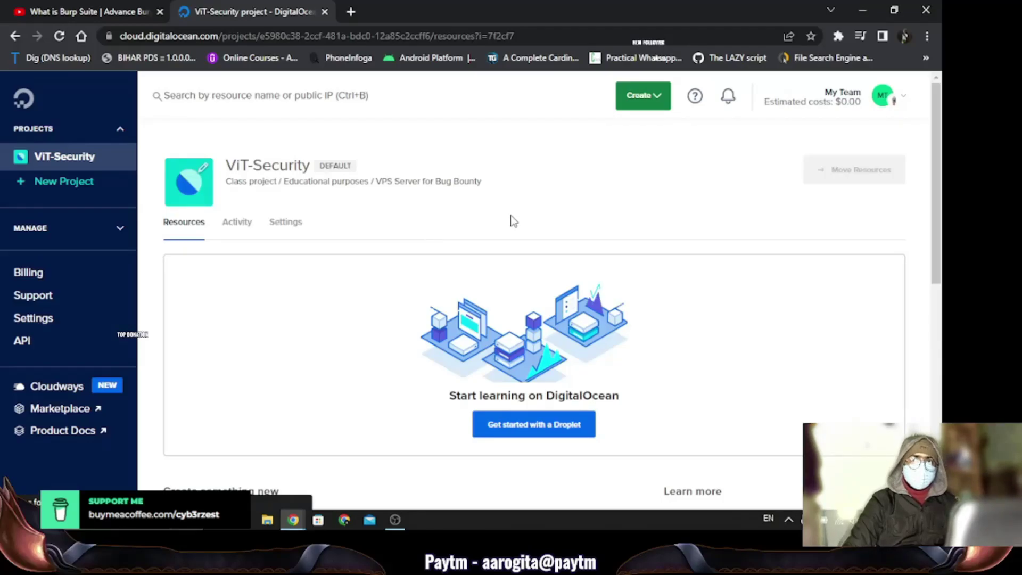
- Start a new Droplet from the ViT-Security project and choose New York as its region
scroll(511, 215, down, 2)
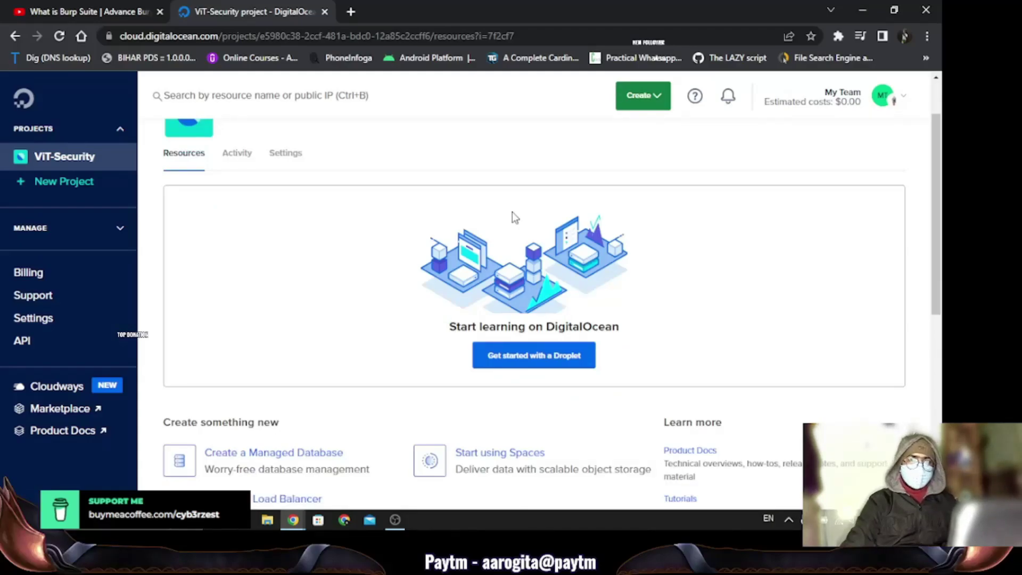
click(522, 353)
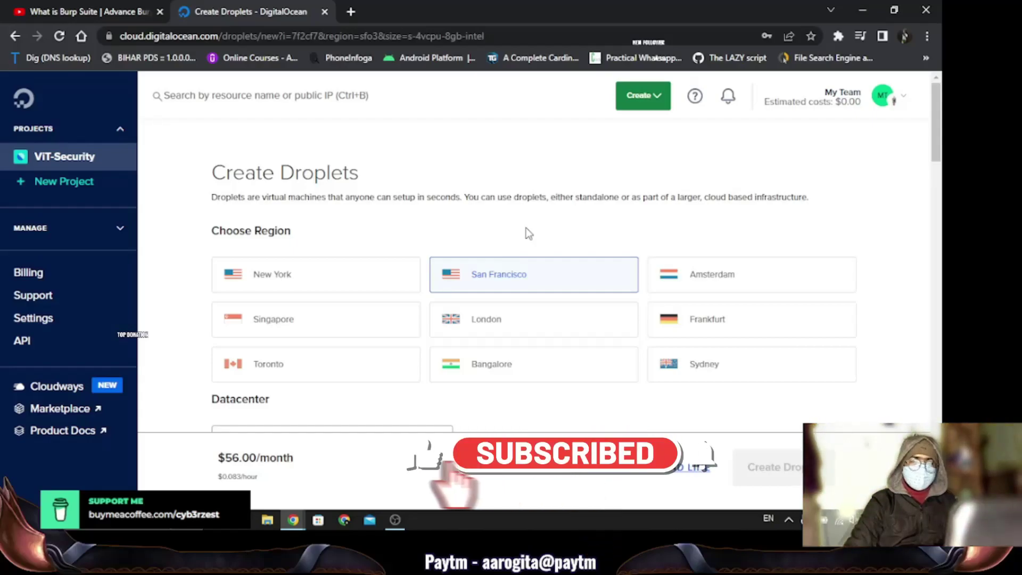
scroll(478, 215, down, 1)
scroll(477, 215, down, 1)
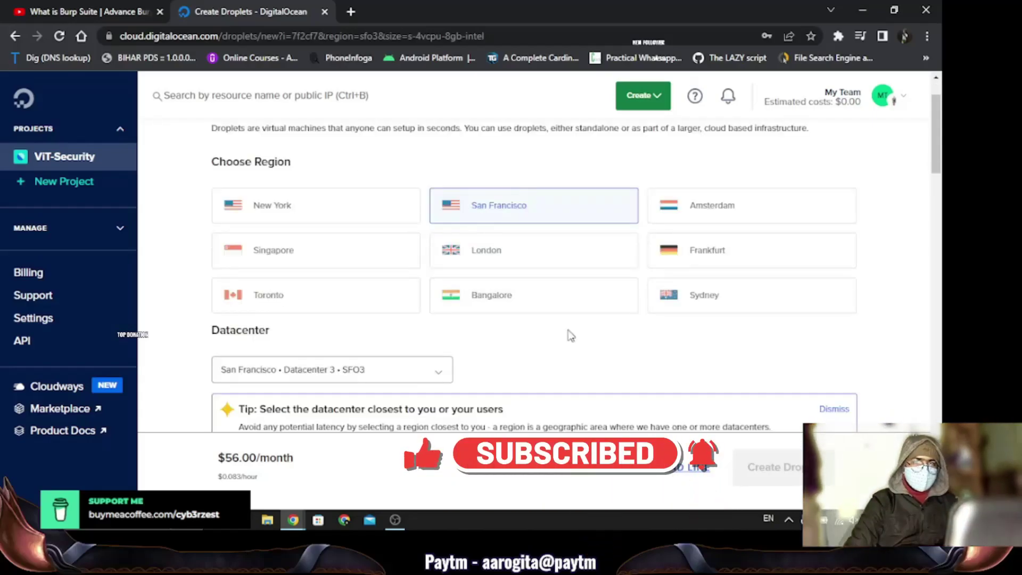
click(294, 203)
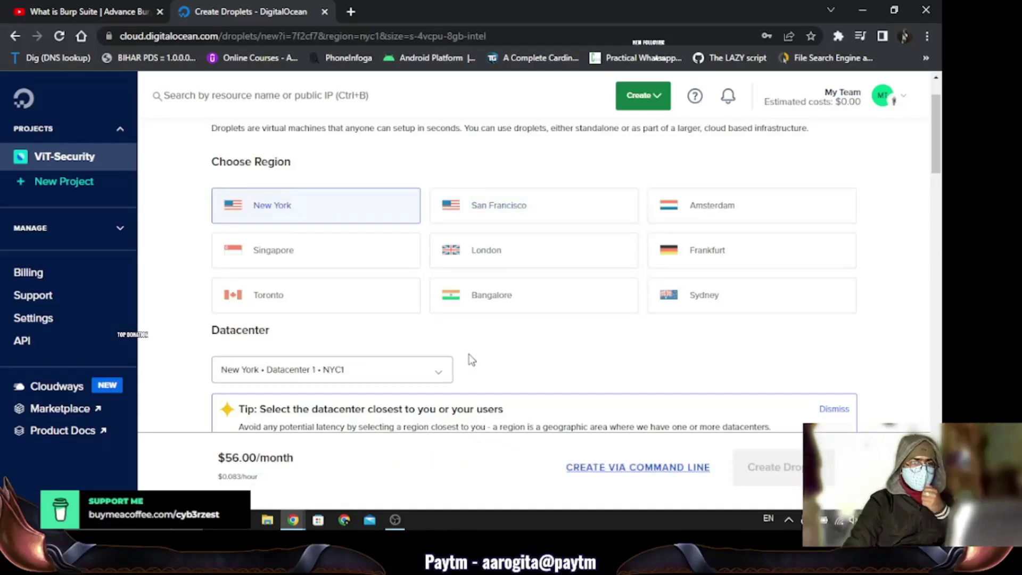
- Choose the Regular SSD CPU option and the $12/mo plan with 2 GB memory, 1 CPU and 50 GB SSD
scroll(538, 301, down, 5)
scroll(539, 302, down, 1)
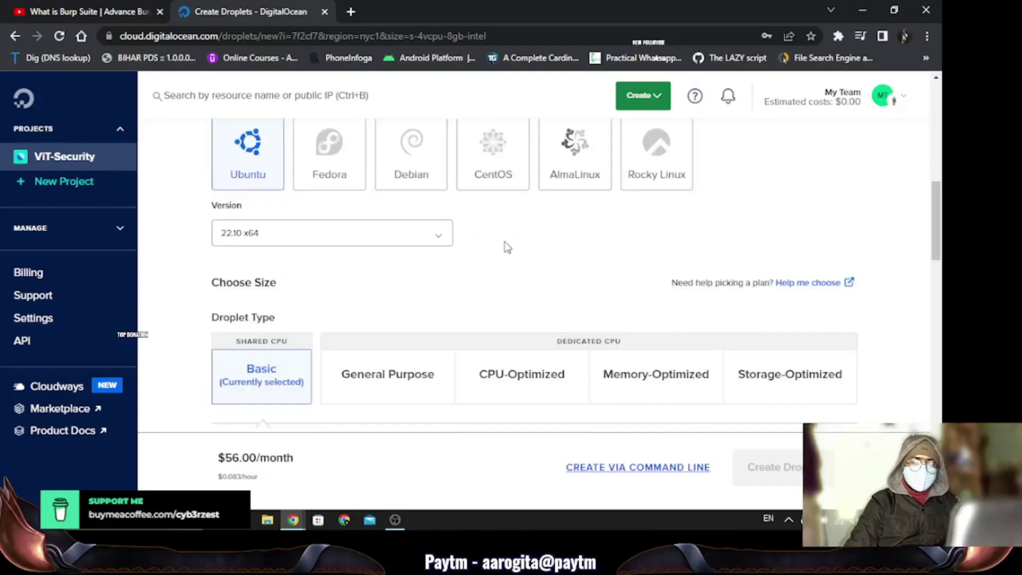
scroll(201, 210, up, 1)
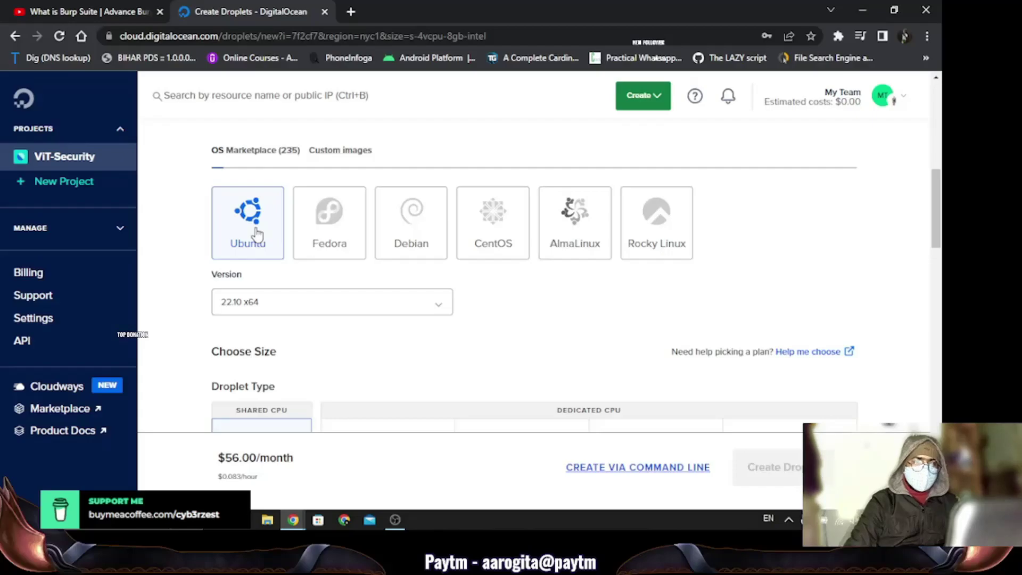
scroll(446, 292, down, 2)
scroll(437, 290, down, 2)
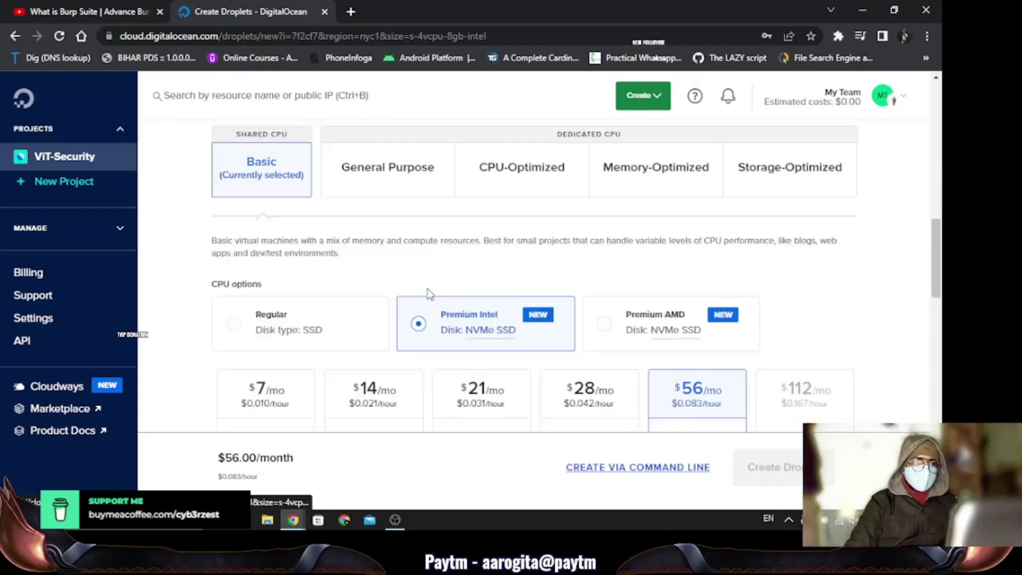
scroll(405, 292, down, 2)
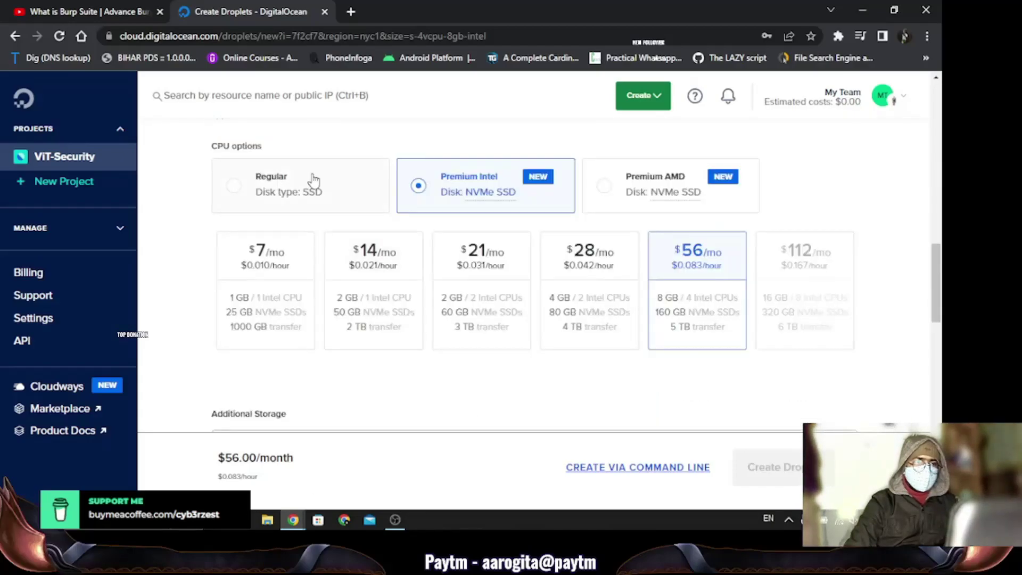
click(306, 211)
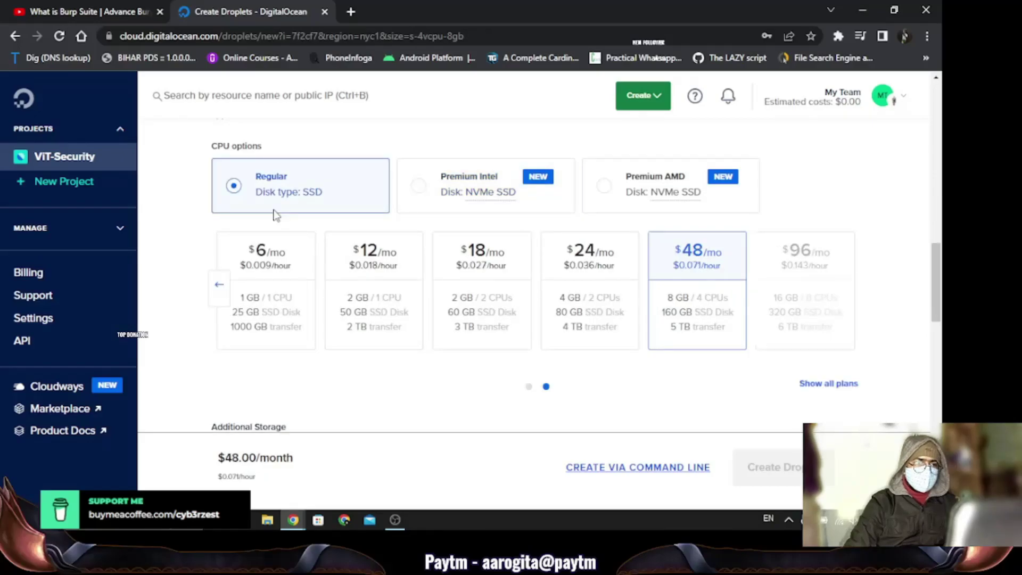
click(369, 296)
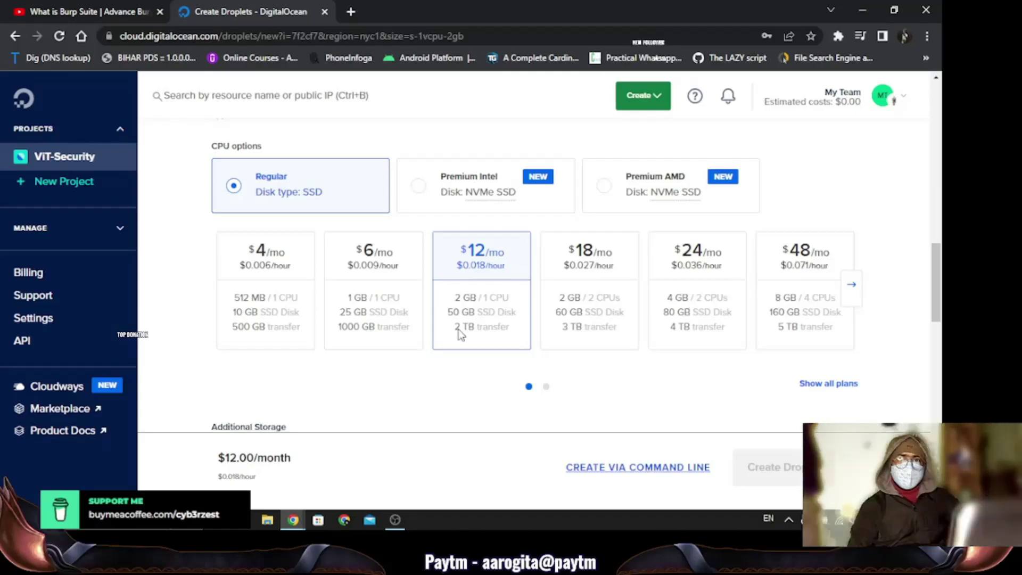
- Choose SSH Key as the Droplet's authentication method
scroll(460, 334, down, 1)
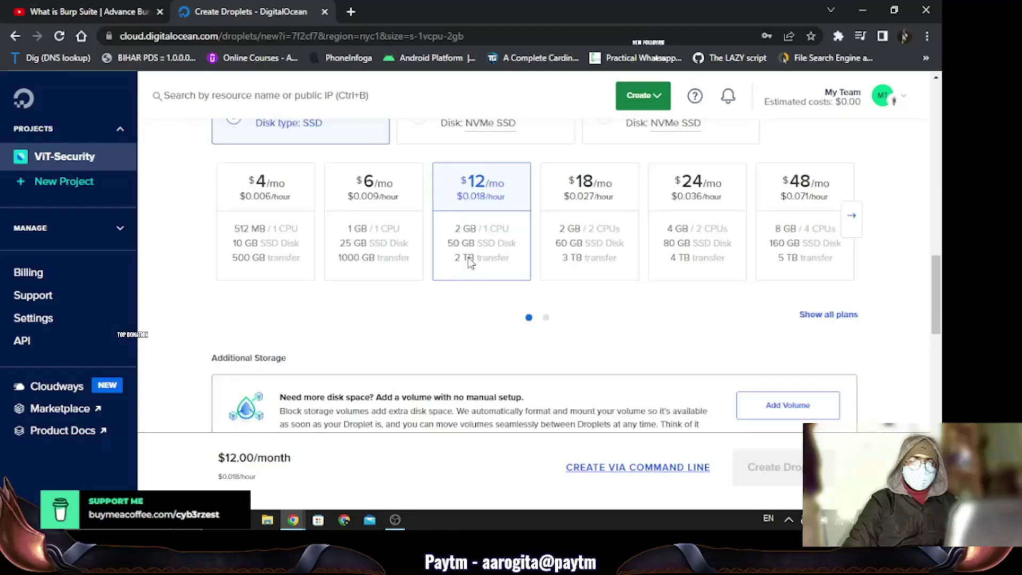
scroll(462, 273, down, 1)
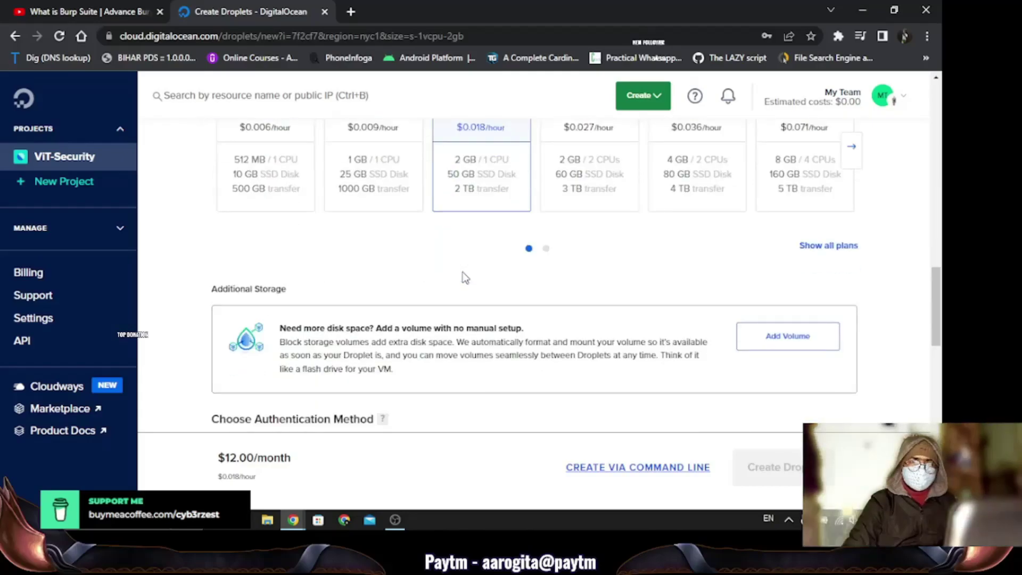
scroll(438, 248, down, 3)
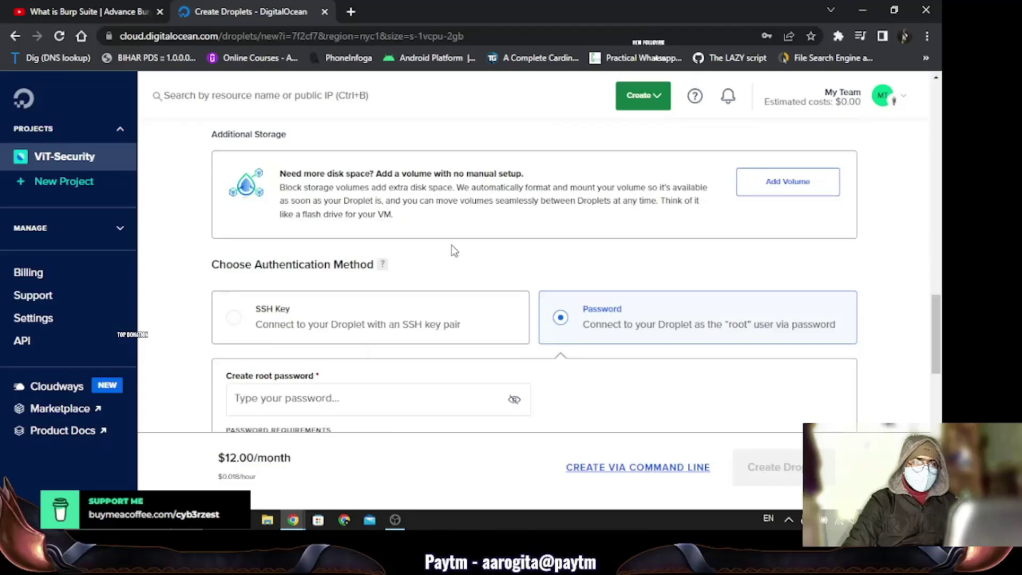
click(240, 270)
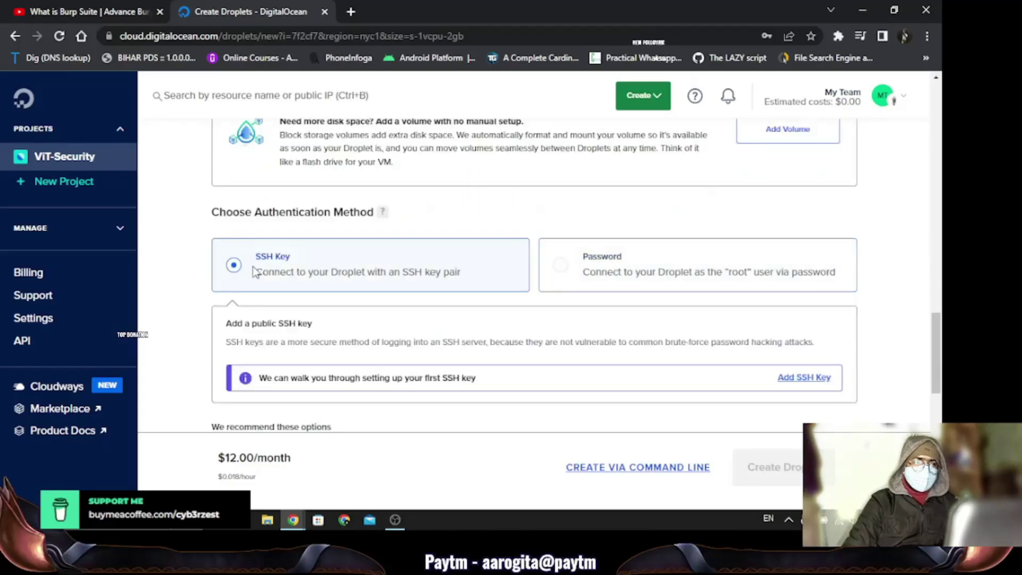
- Open the form for adding a public SSH key and copy the ssh-keygen command from its instructions
scroll(341, 250, down, 1)
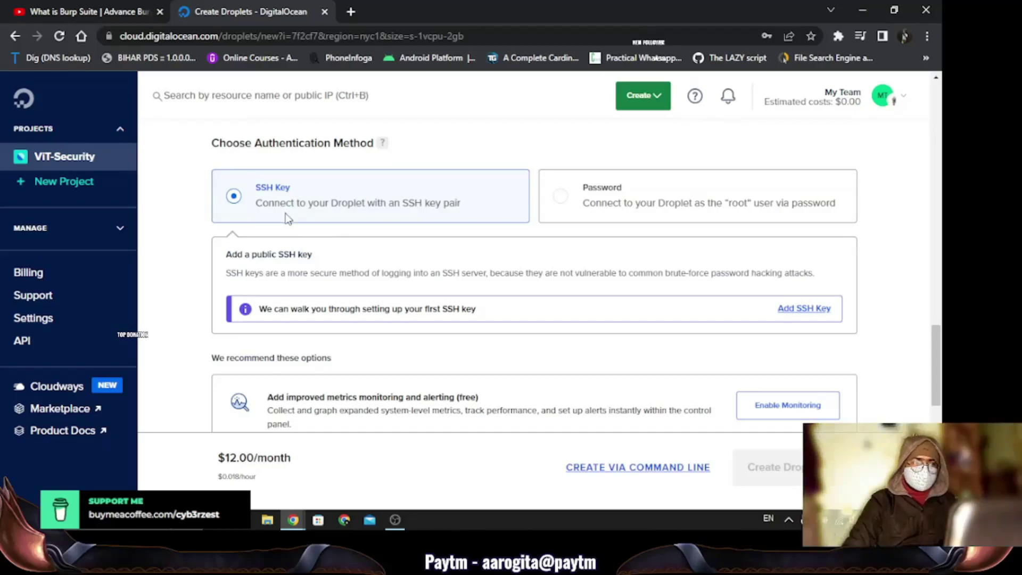
scroll(273, 244, down, 1)
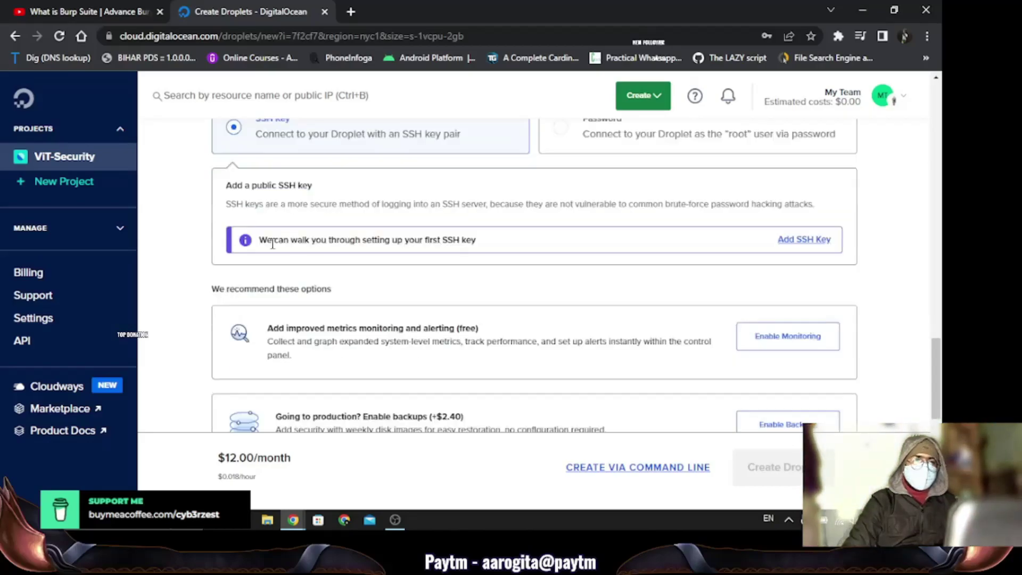
click(797, 240)
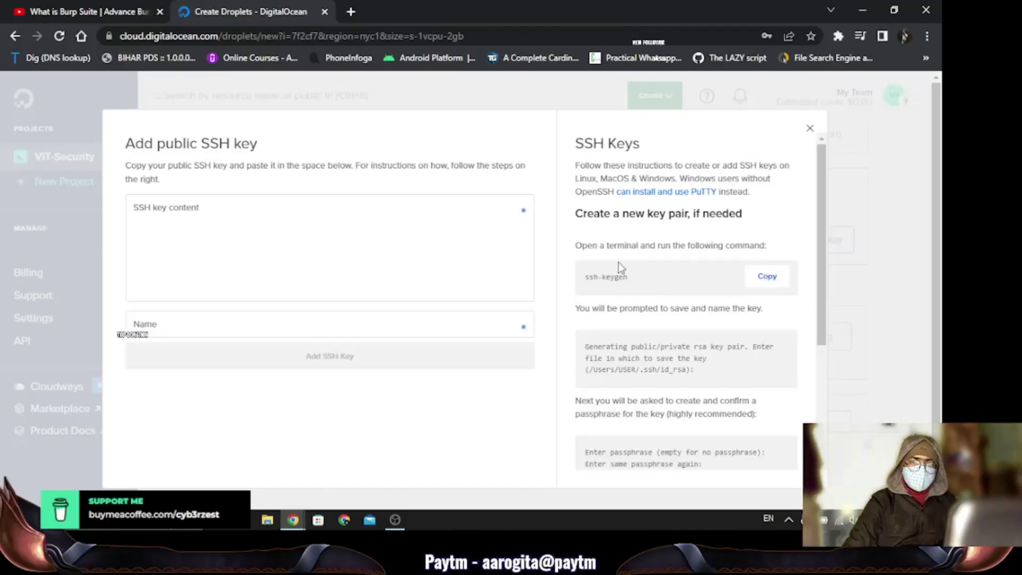
click(767, 276)
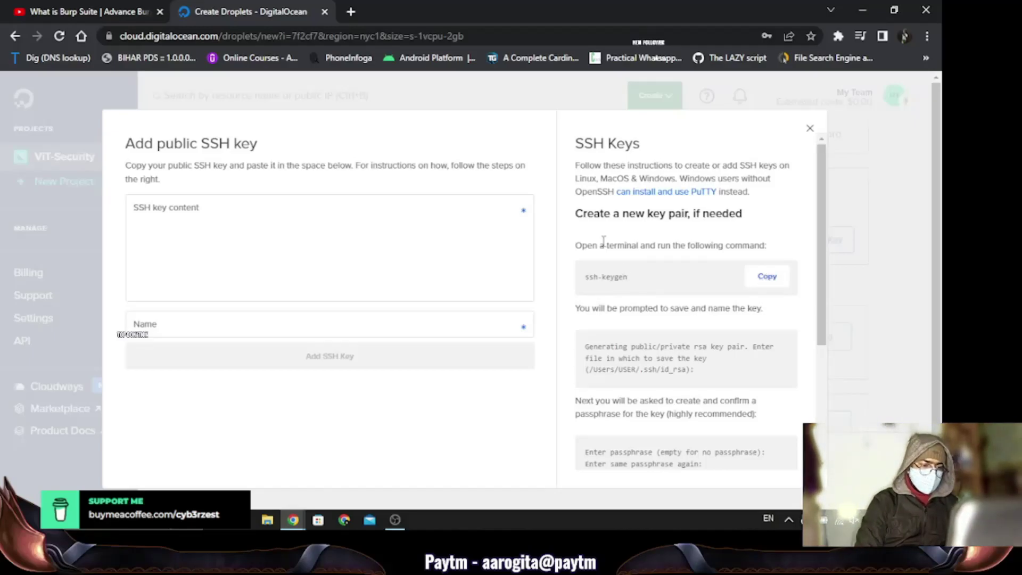
- Switch to a Command Prompt opened as administrator and run ssh-keygen in it
key(super)
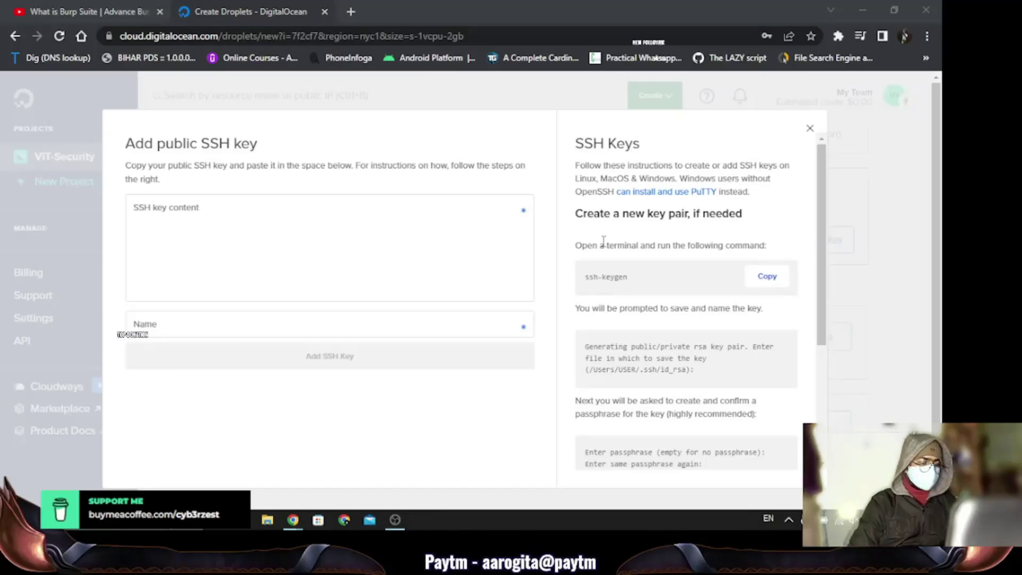
text(cmd)
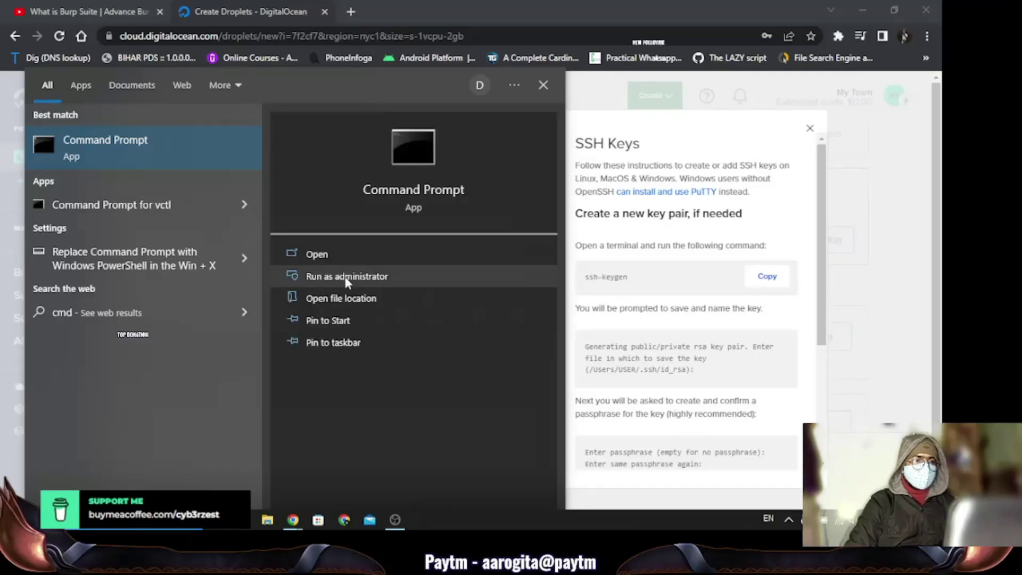
click(346, 281)
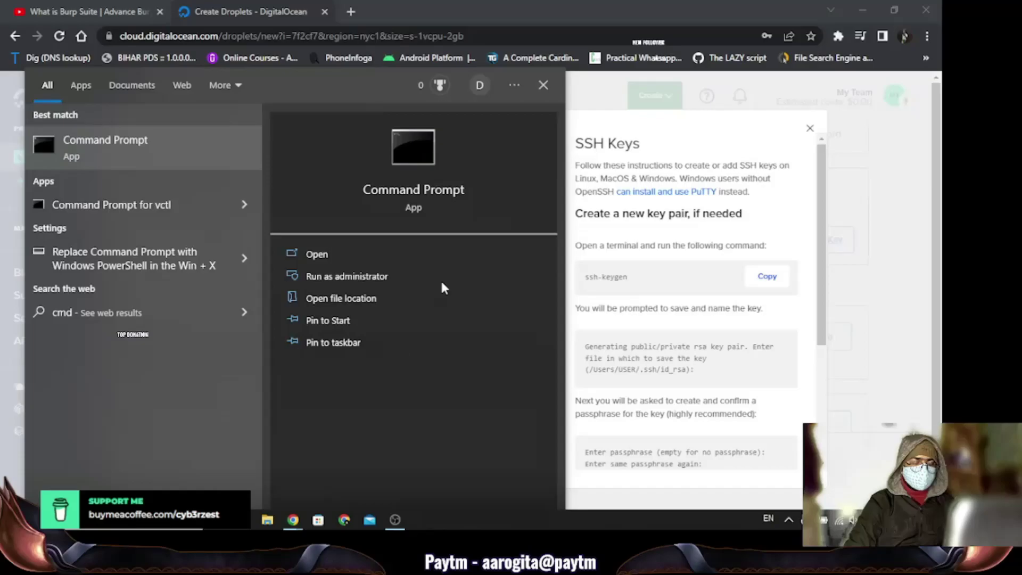
key(Return)
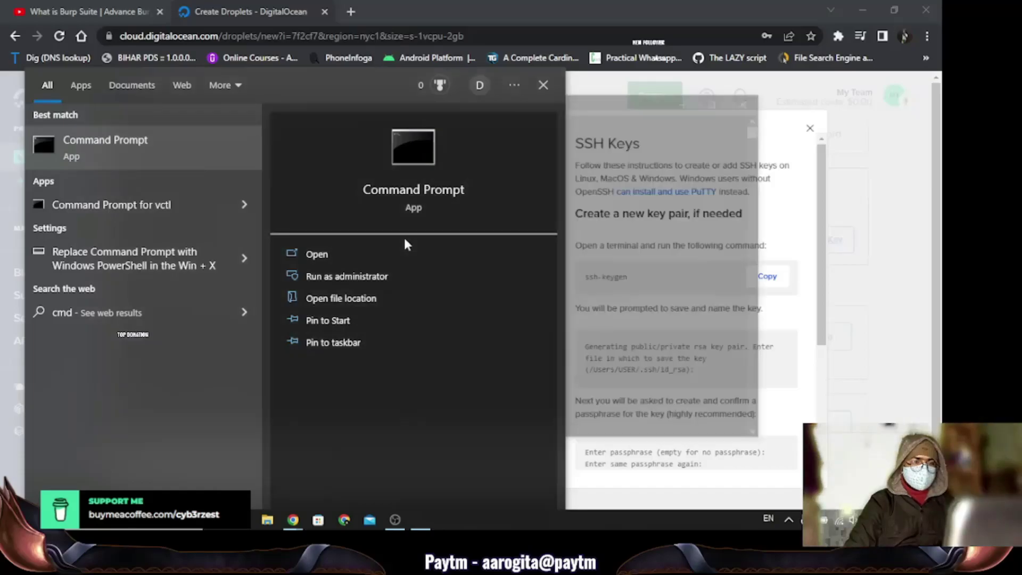
click(676, 204)
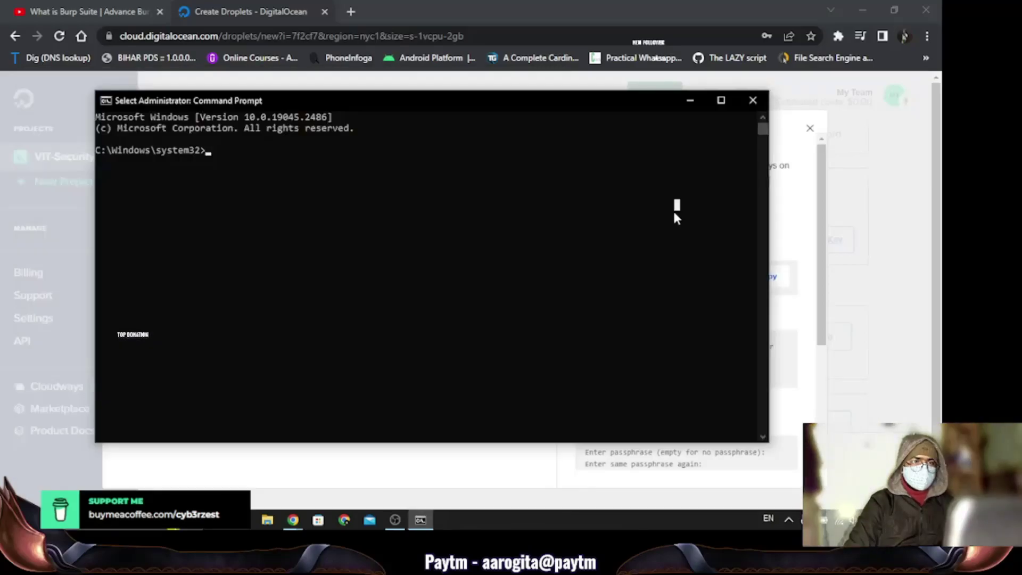
text(ssh-keygen)
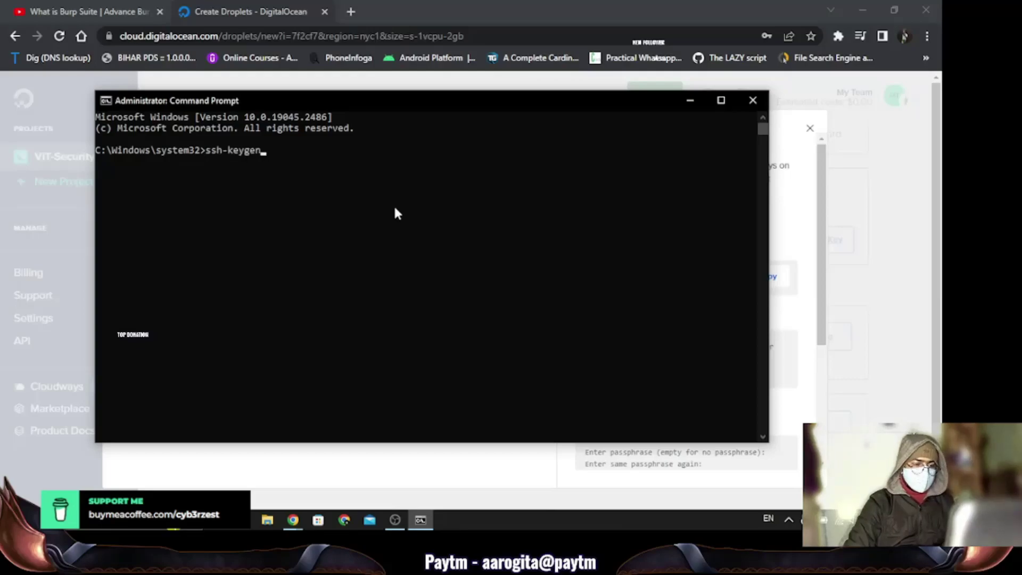
key(Return)
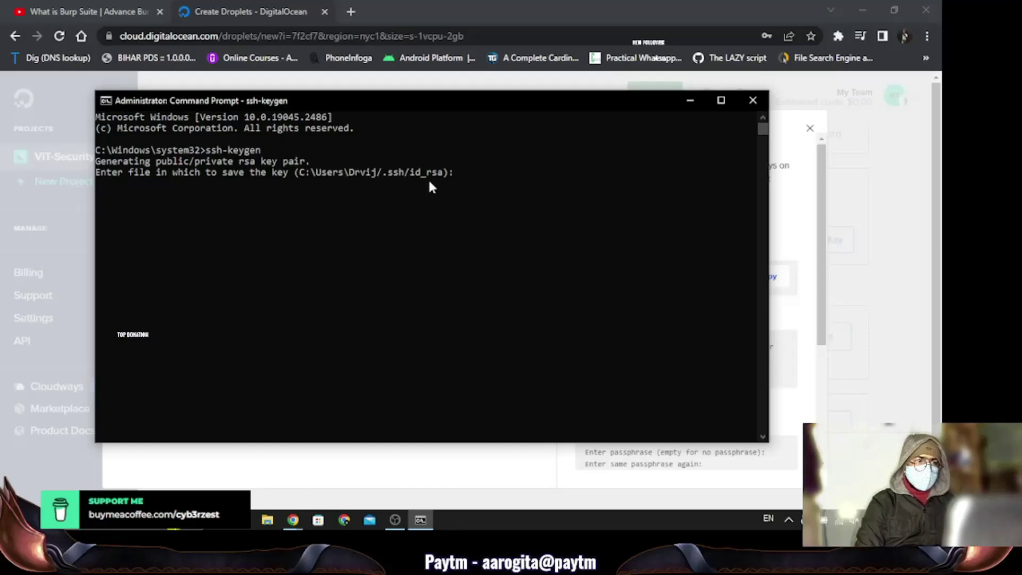
- Generate the key pair in the default id_rsa file, overwriting the existing key and leaving the passphrase empty
key(Return)
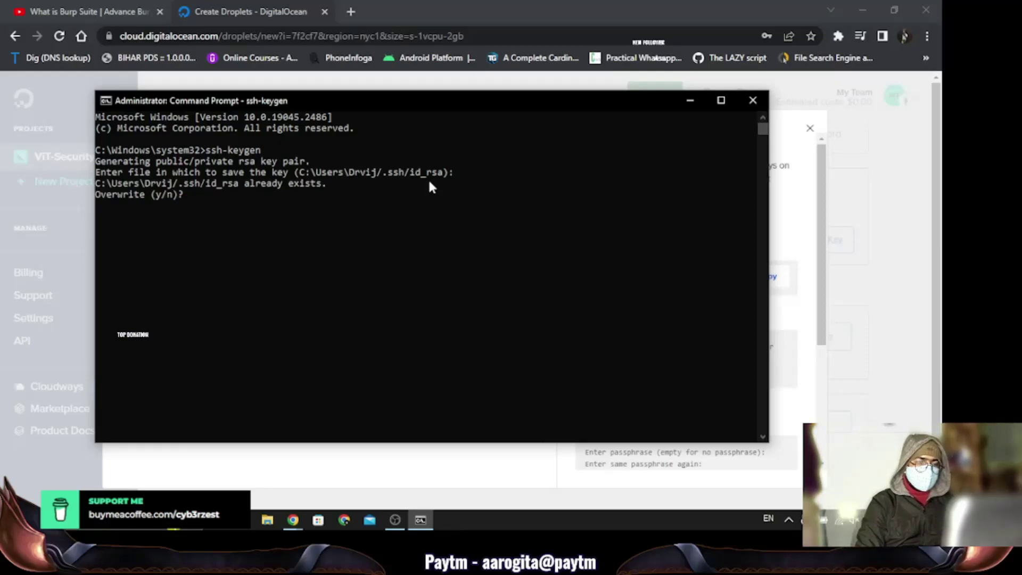
text(y)
key(Return)
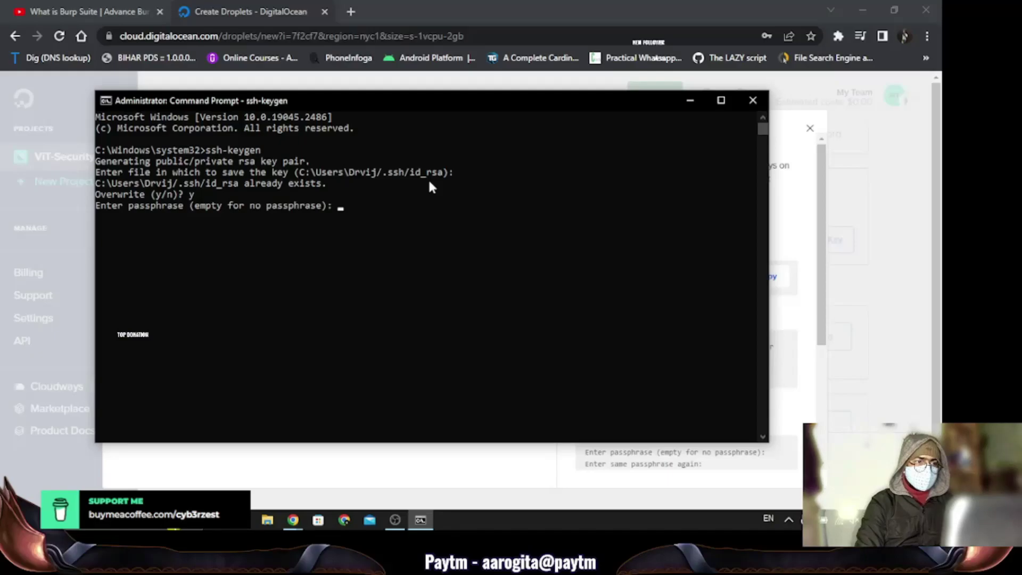
key(Return)
key(Return)
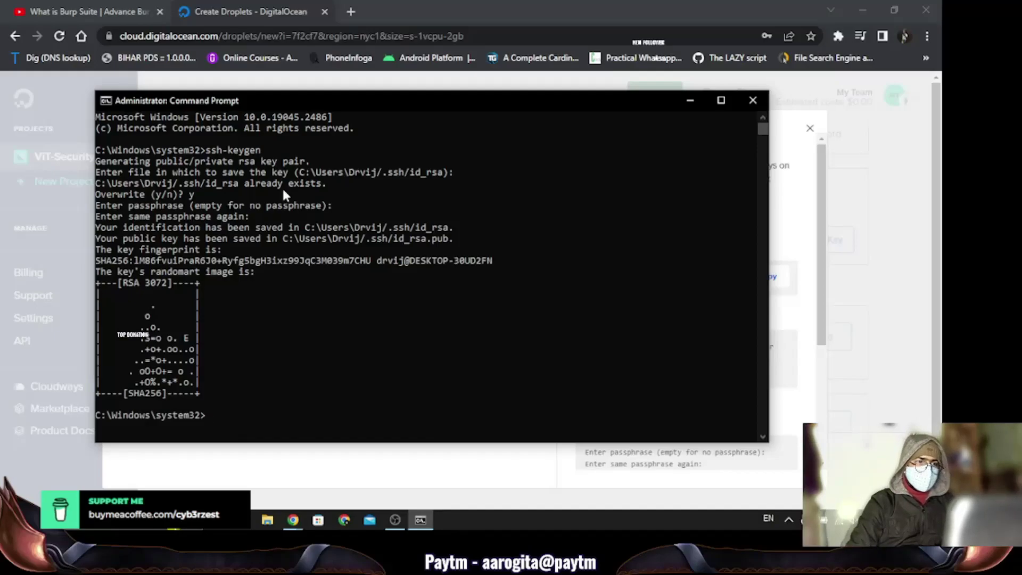
- Change to the .ssh folder in the user's profile using the copied path and list its files with dir
drag(311, 171, 410, 178)
key(super+c)
right_click(436, 224)
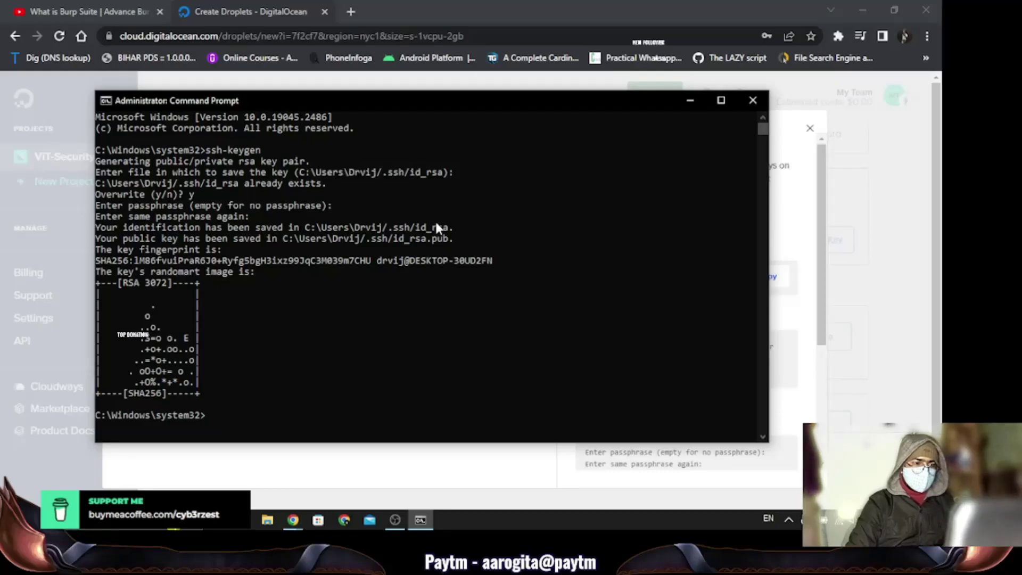
text(cd)
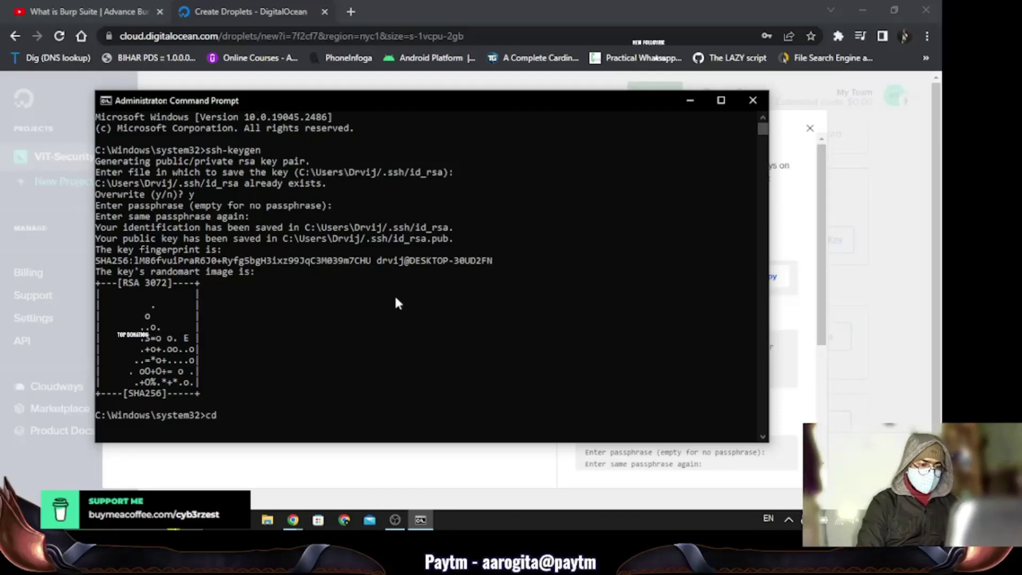
right_click(395, 297)
key(Return)
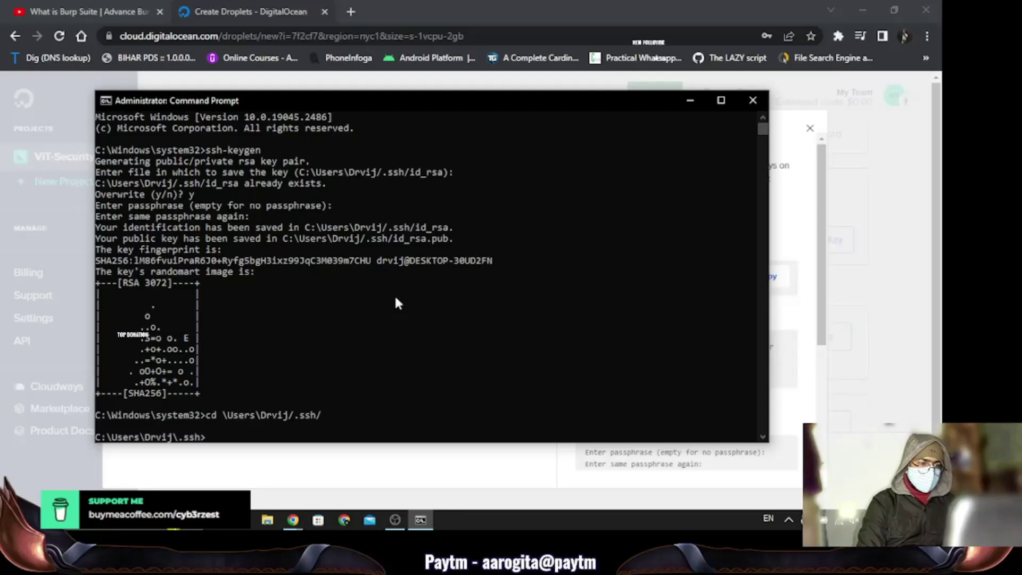
text(dir)
key(Return)
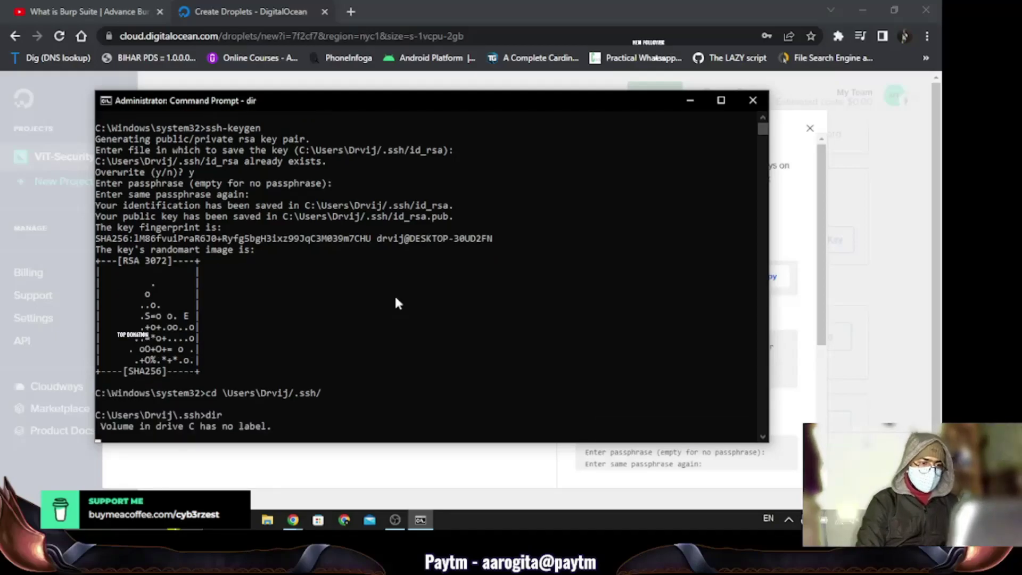
- Try to print the public key file with the command cat id_rsa.pub
drag(305, 383, 344, 371)
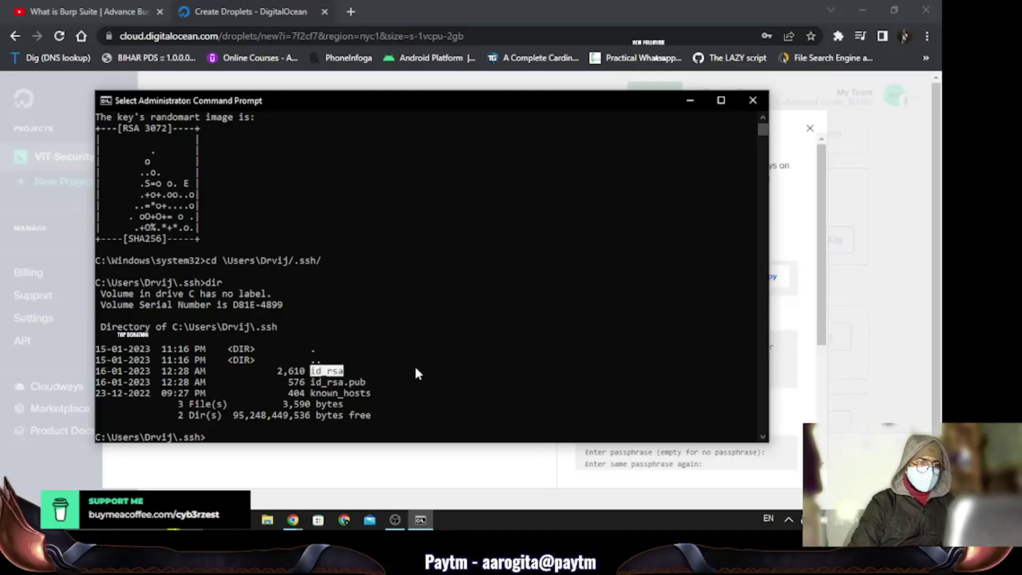
click(356, 391)
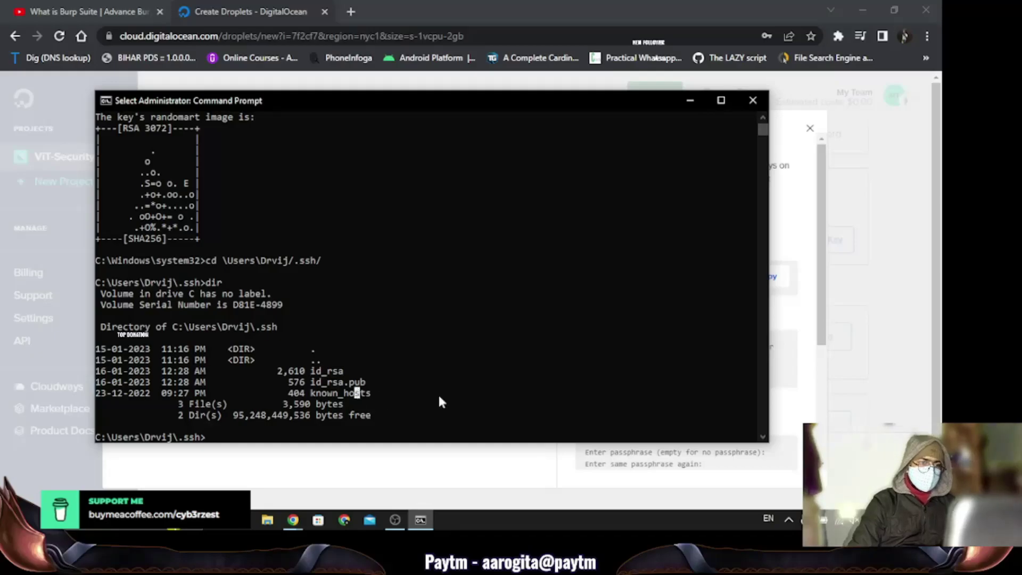
key(Escape)
text(cat id_rsa)
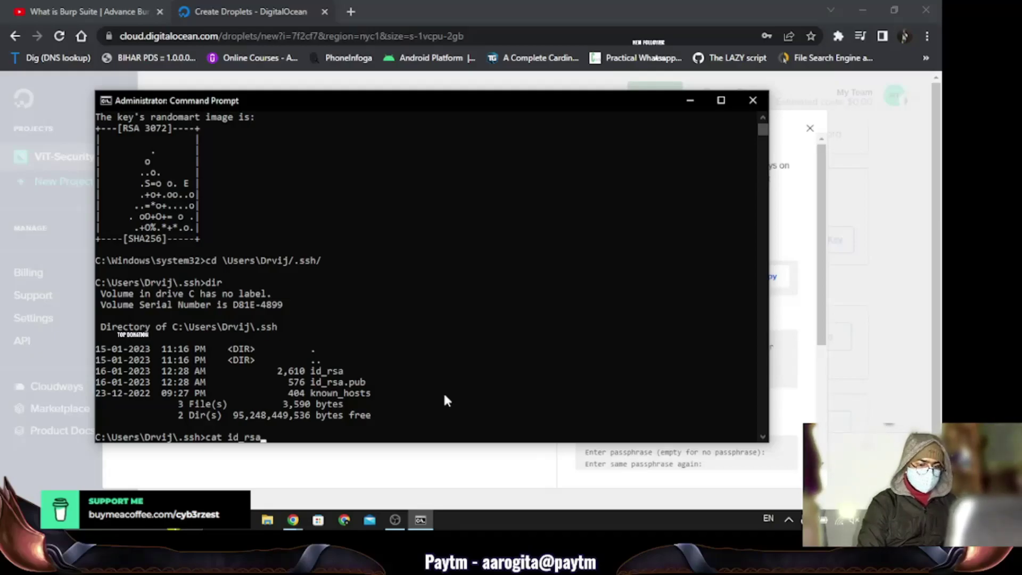
text(.)
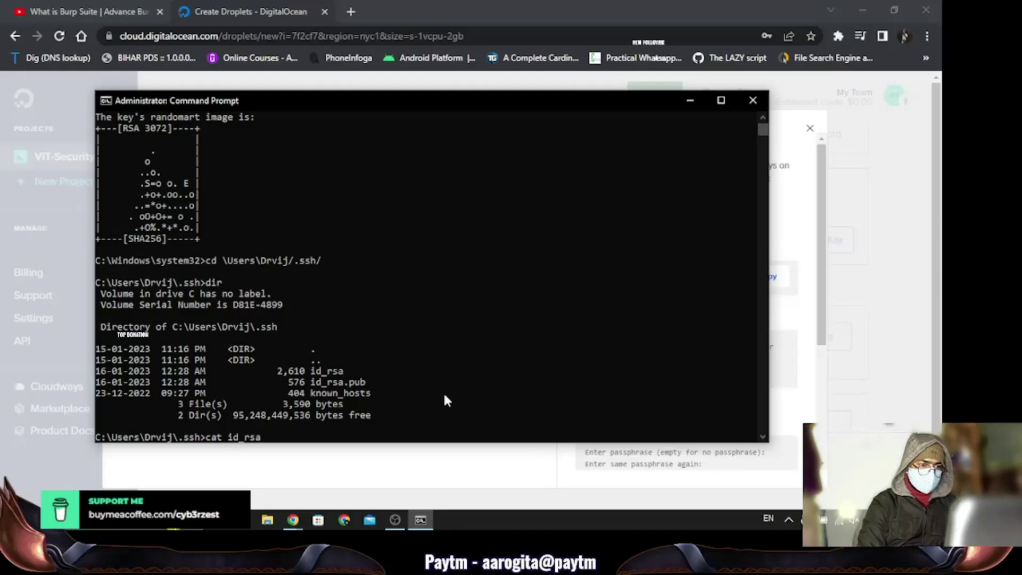
text(.pub)
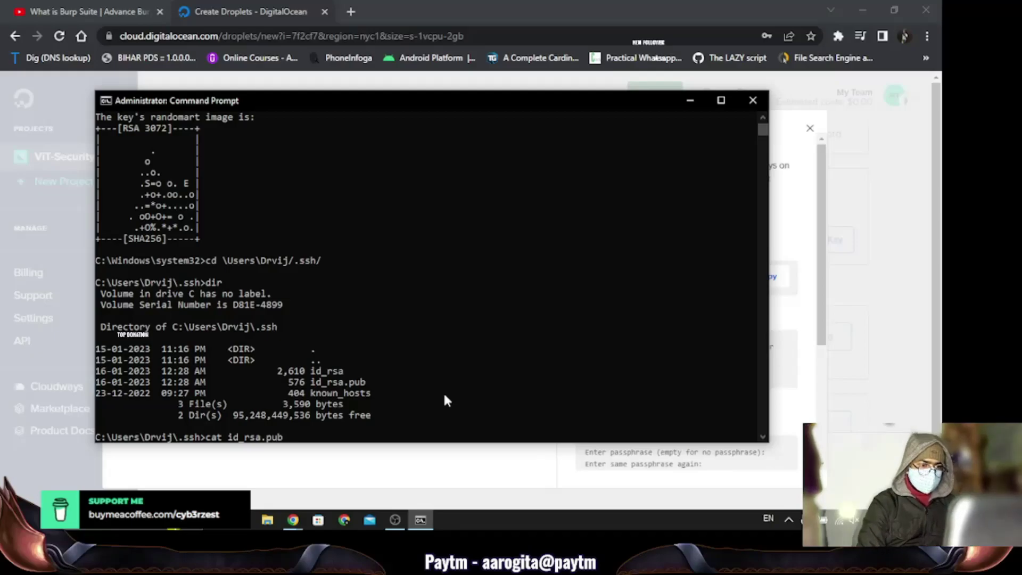
key(Return)
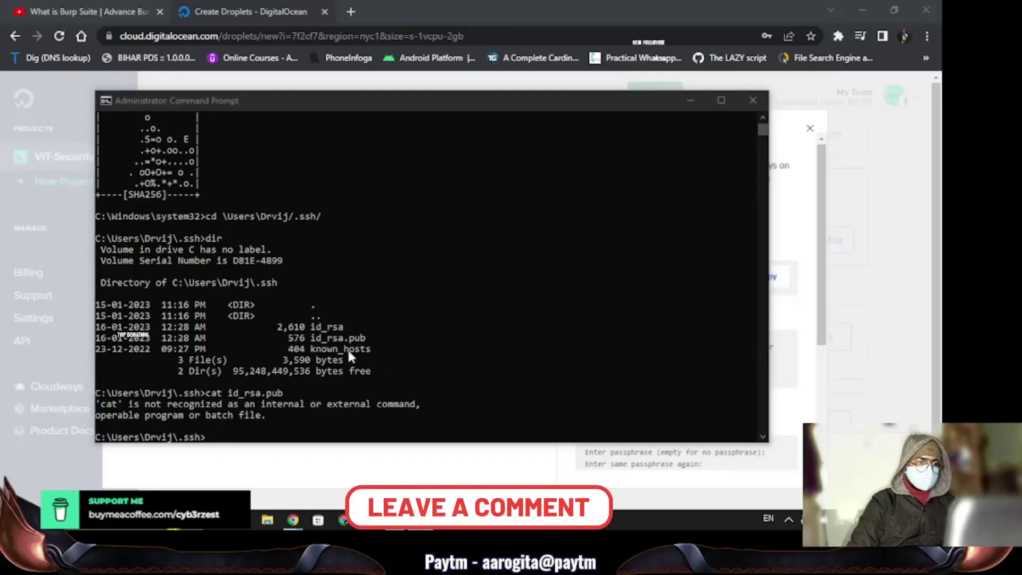
- Switch to File Explorer and open the .ssh folder inside the user's profile folder under Users on Local Disk (C:)
key(super+e)
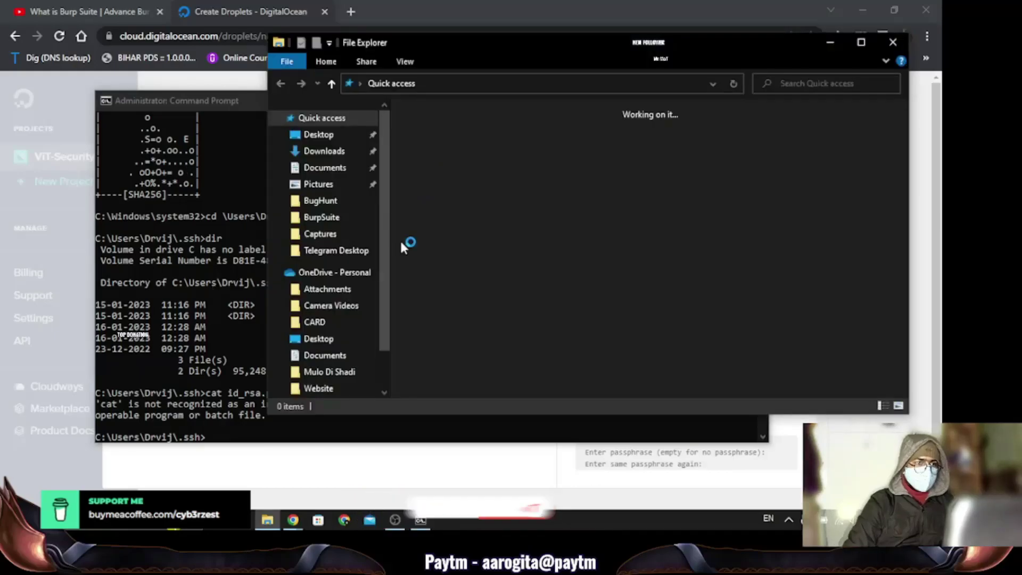
click(220, 363)
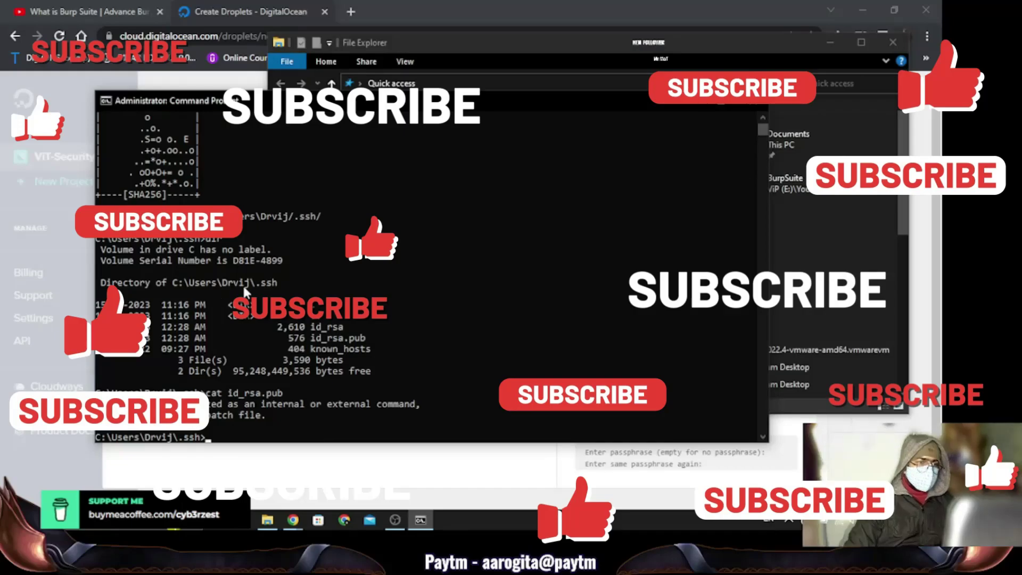
click(274, 525)
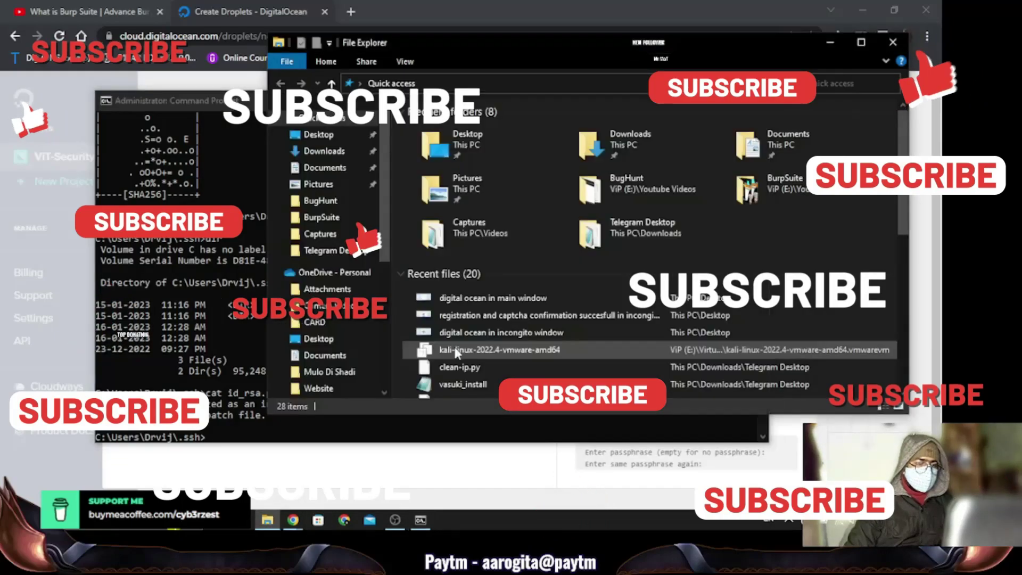
scroll(321, 328, down, 4)
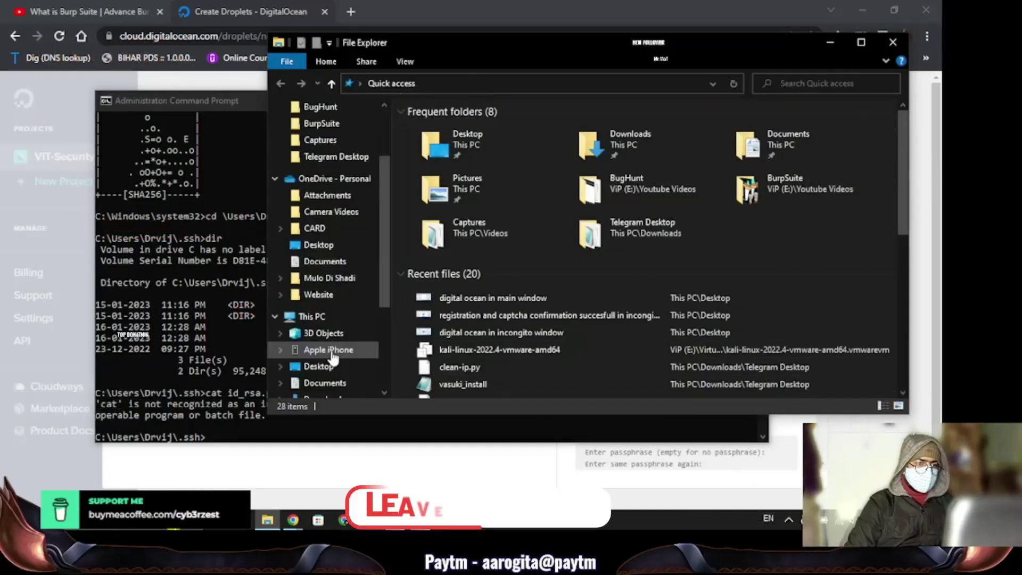
scroll(327, 364, down, 1)
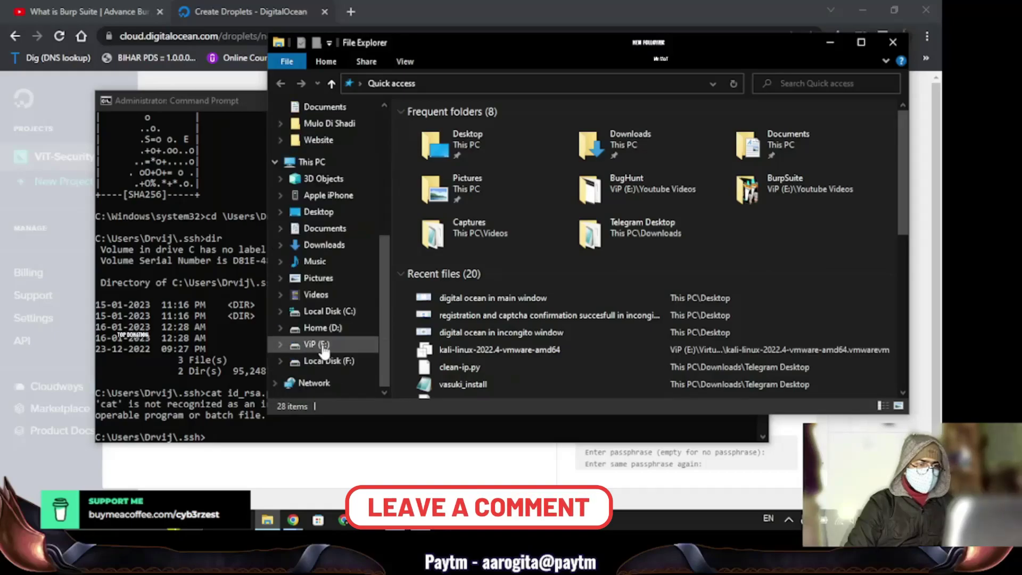
click(326, 312)
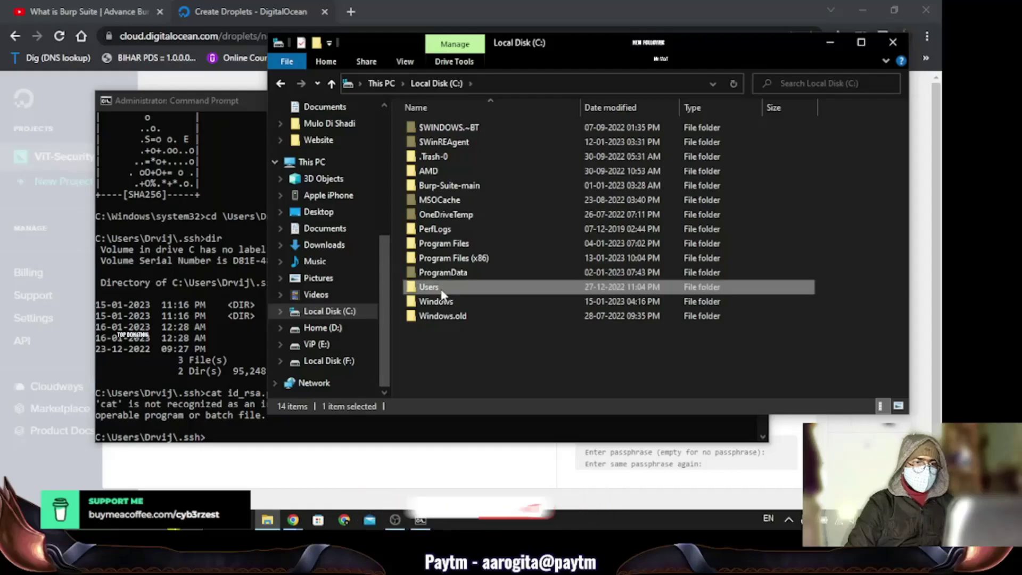
double_click(442, 288)
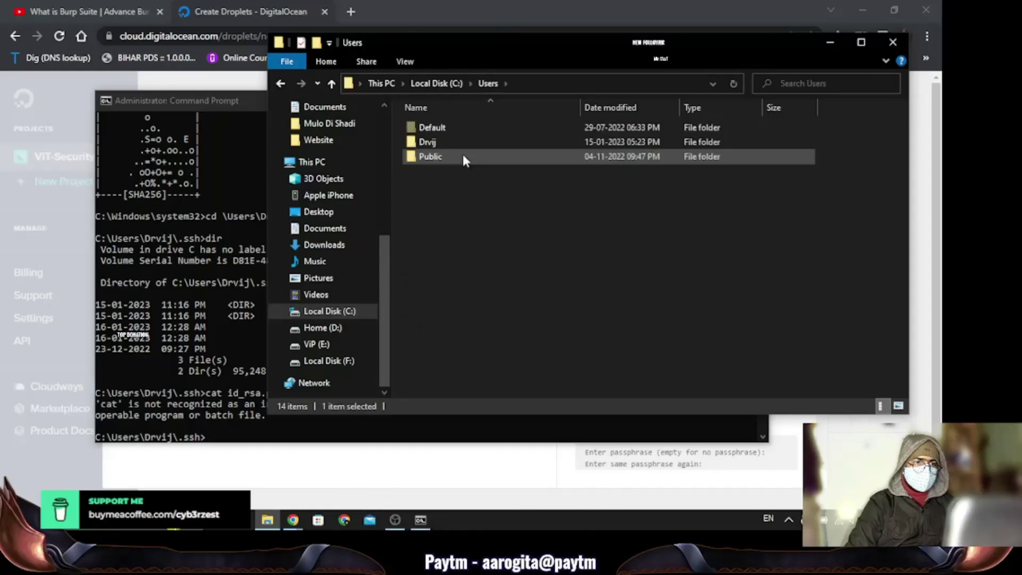
double_click(449, 142)
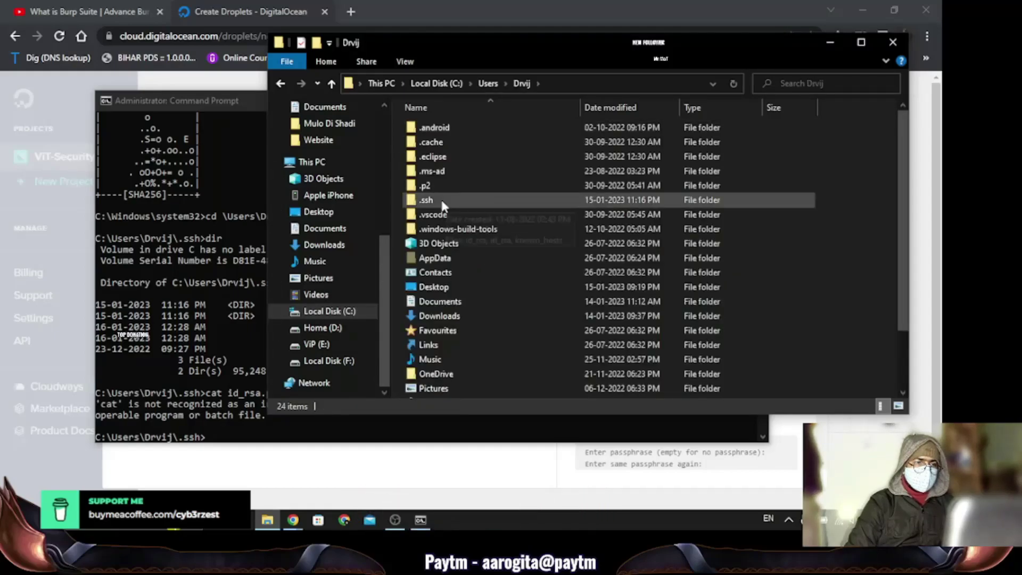
double_click(443, 202)
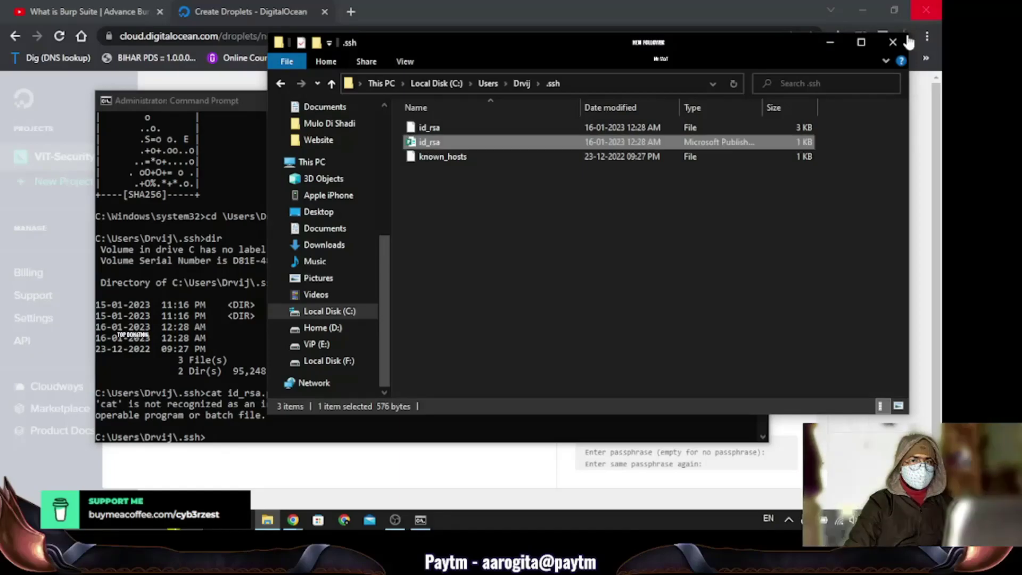
- Open the public key file id_rsa.pub with Notepad instead of Publisher
double_click(472, 139)
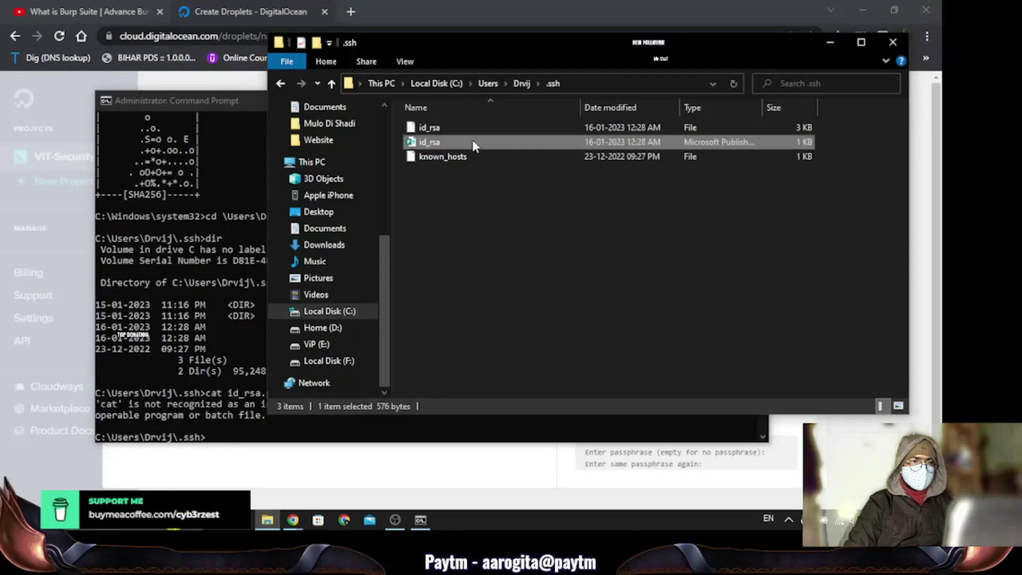
right_click(471, 140)
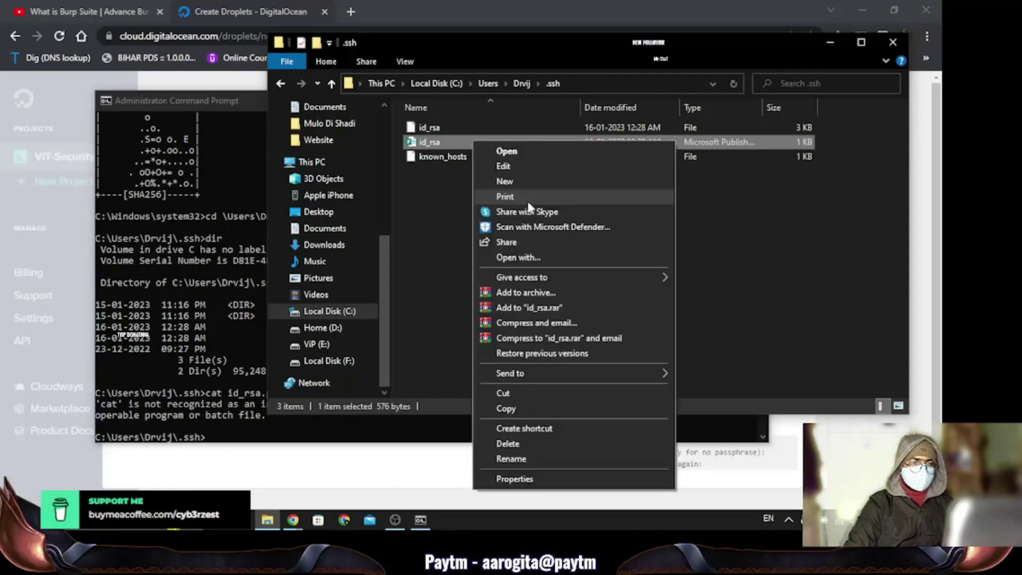
click(548, 256)
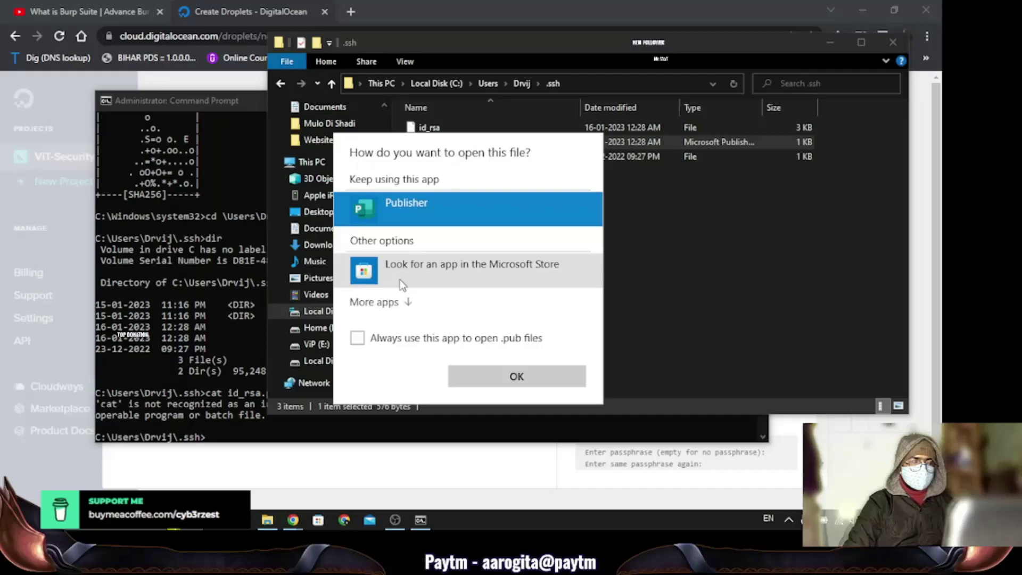
click(406, 303)
scroll(405, 296, down, 3)
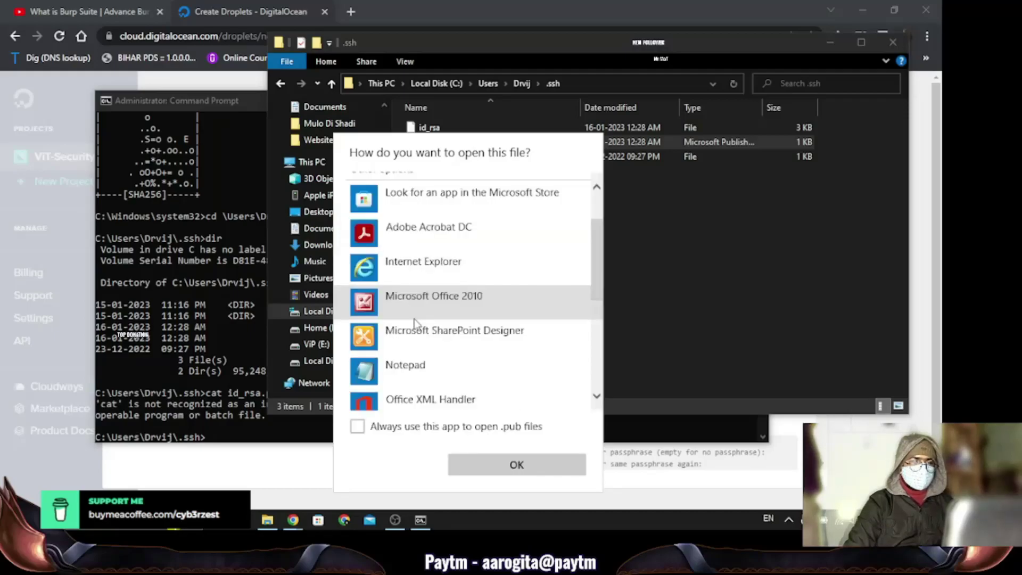
click(407, 335)
click(522, 465)
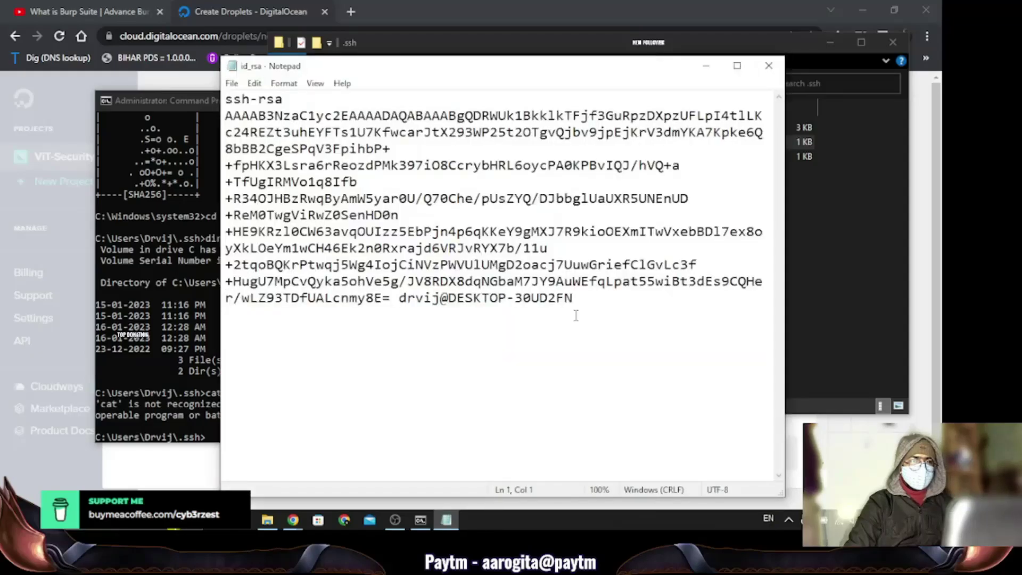
- Copy the entire public key from Notepad and paste it as the SSH key content in DigitalOcean's Add public SSH key form
drag(579, 312, 224, 96)
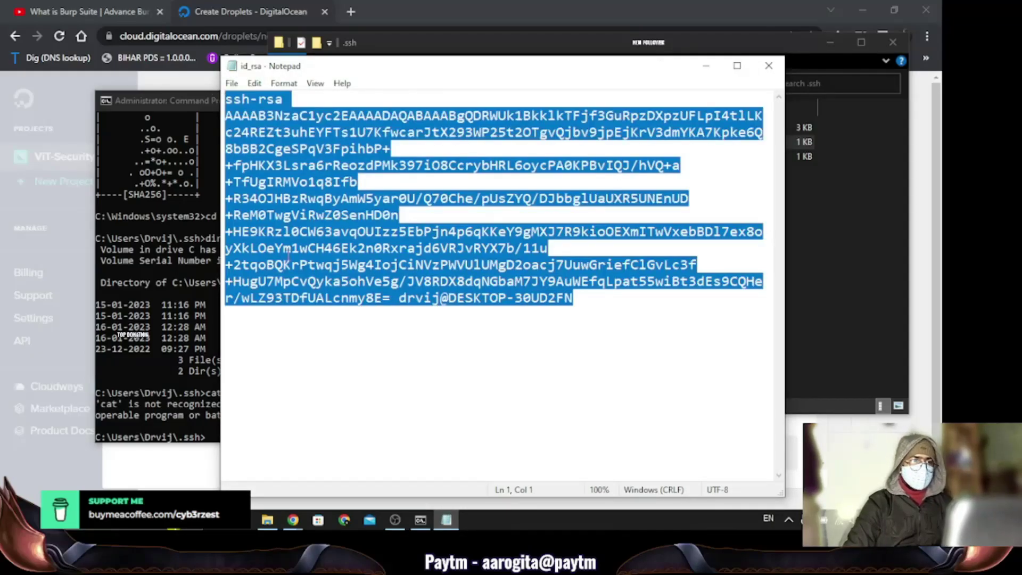
click(202, 37)
click(271, 222)
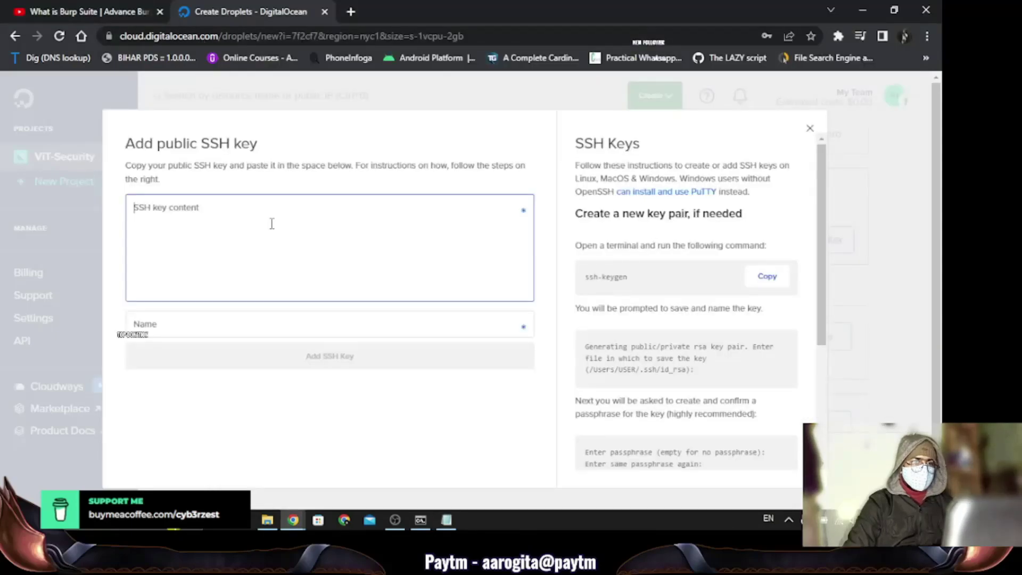
key(ctrl+v)
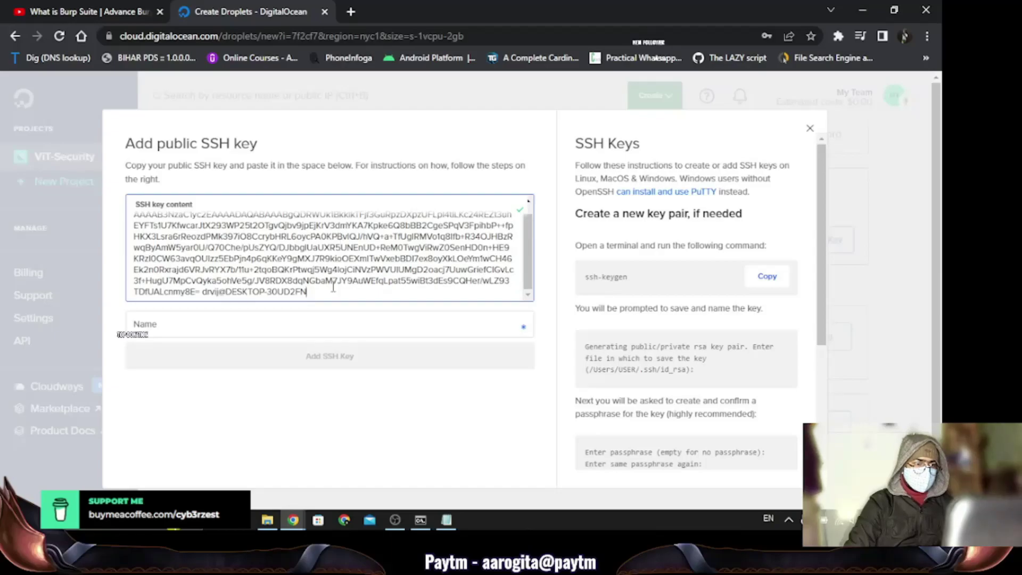
- Name the SSH key root and add it to the Droplet's authentication settings
click(364, 327)
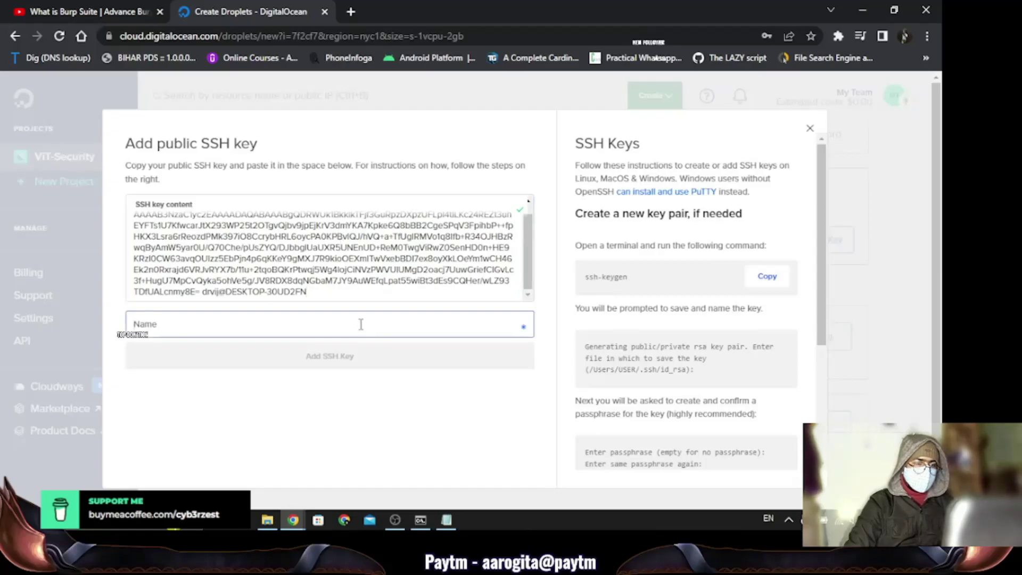
text(root)
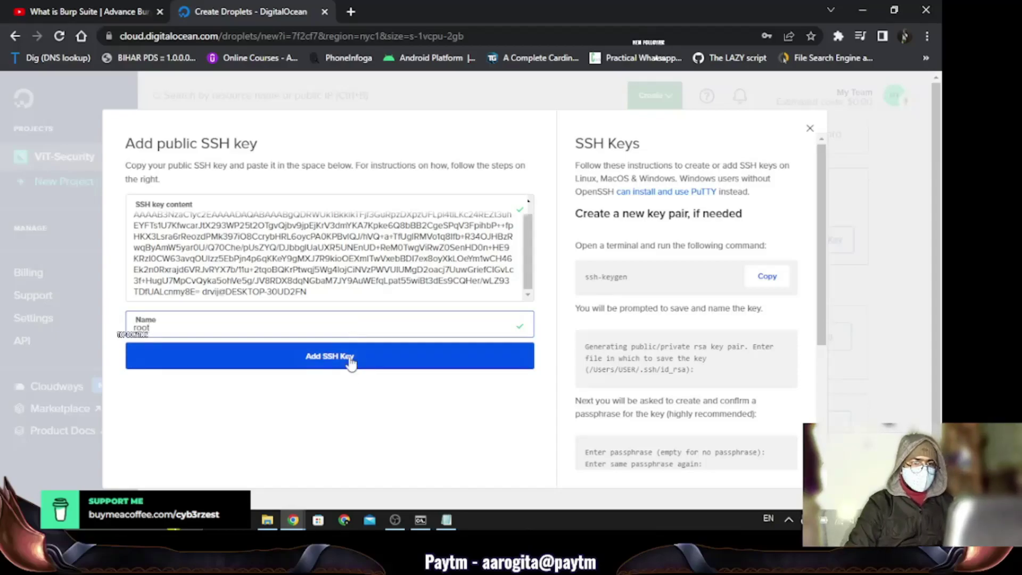
scroll(687, 299, down, 4)
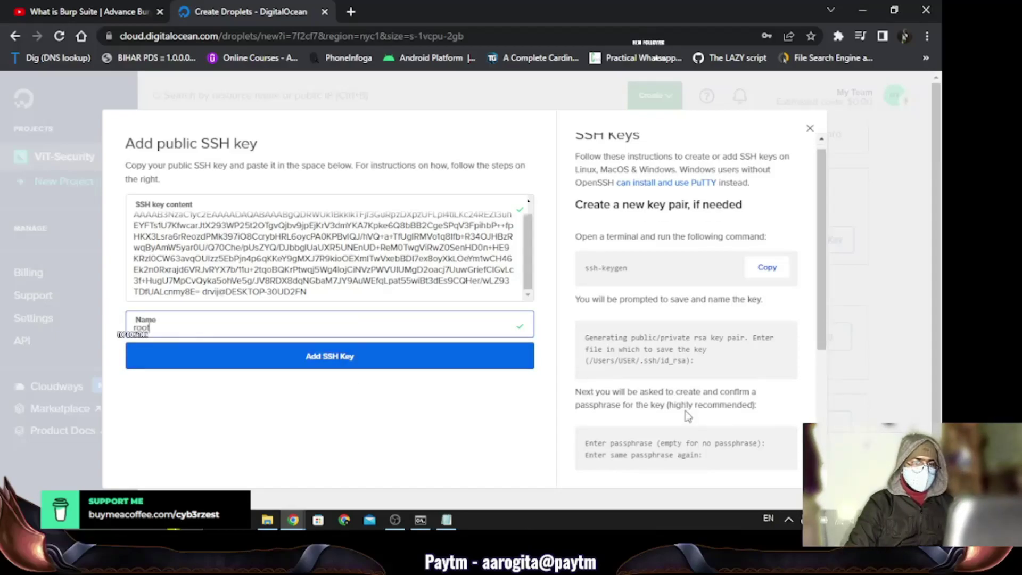
click(321, 362)
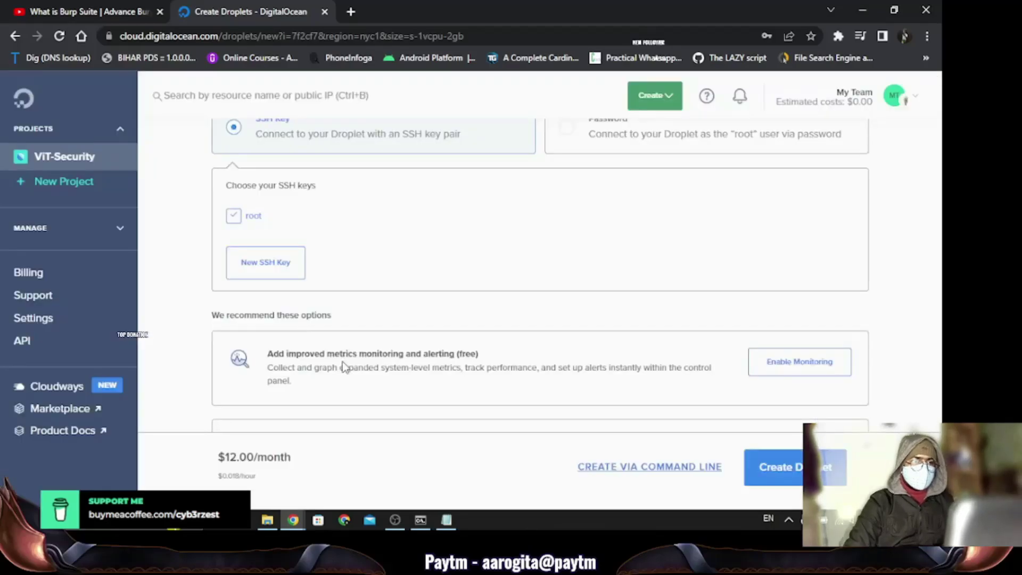
scroll(482, 274, down, 3)
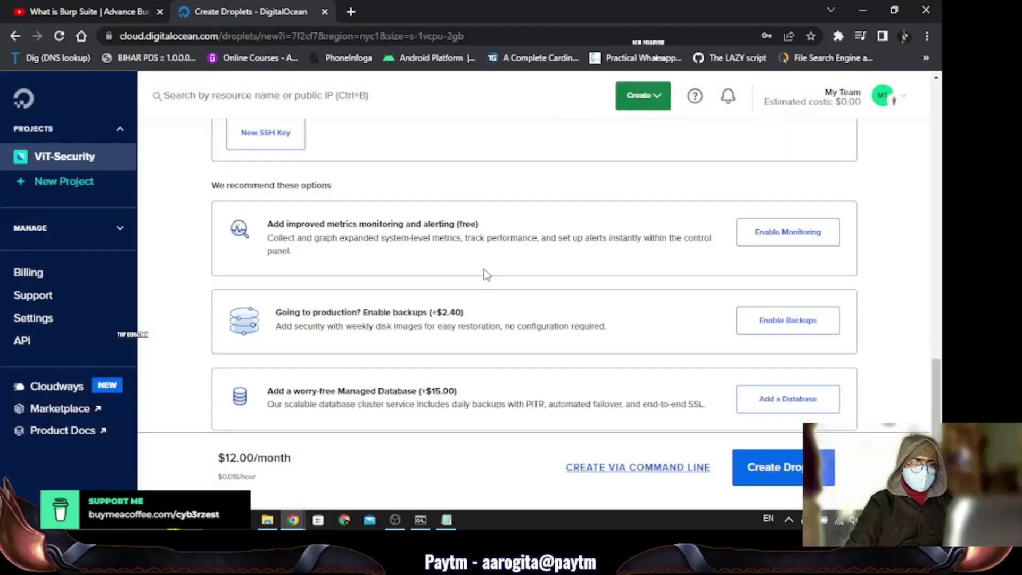
- Enable the free improved metrics monitoring and alerting option and create the Droplet in the ViT-Security project
click(803, 236)
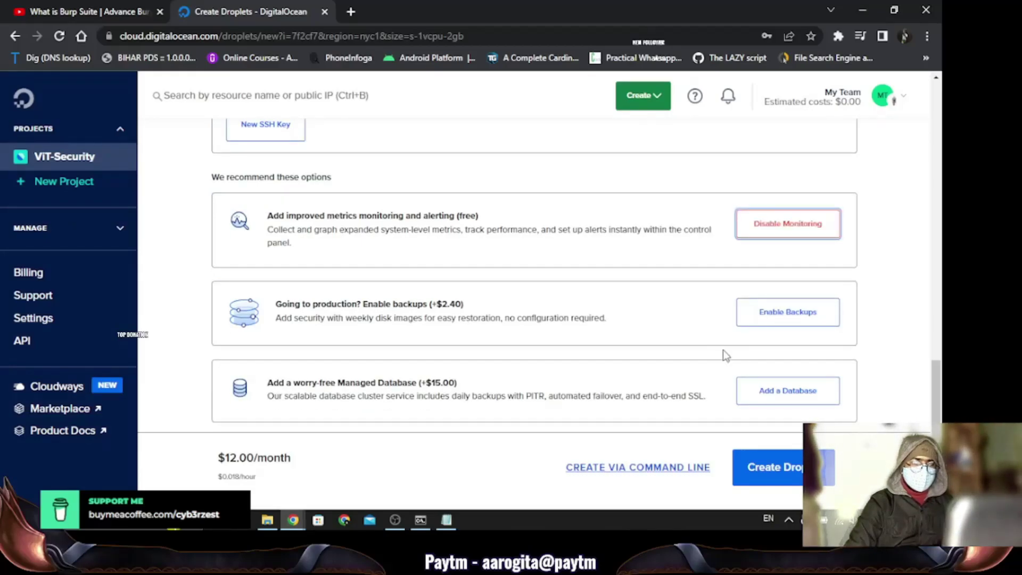
scroll(589, 415, down, 5)
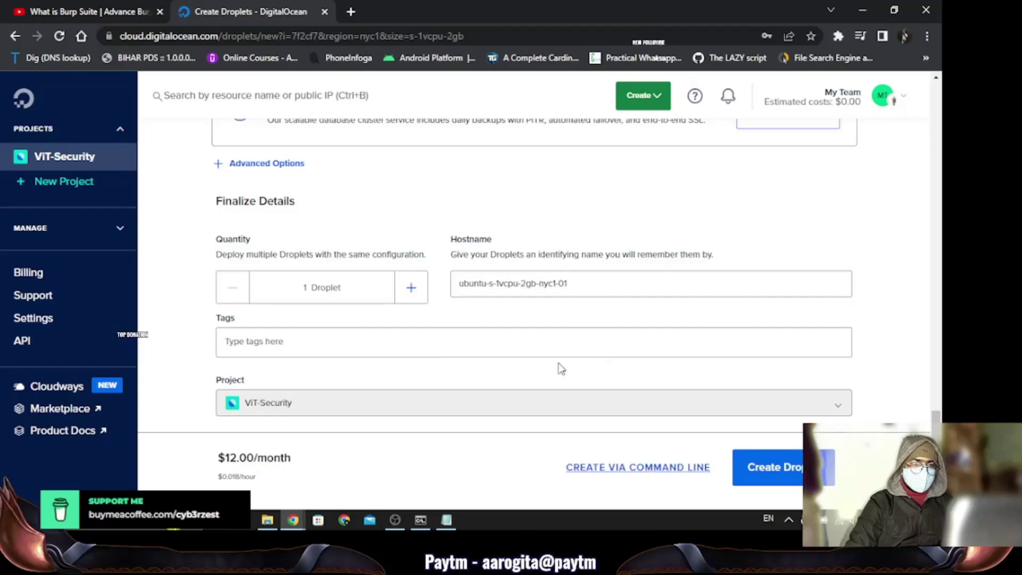
click(800, 476)
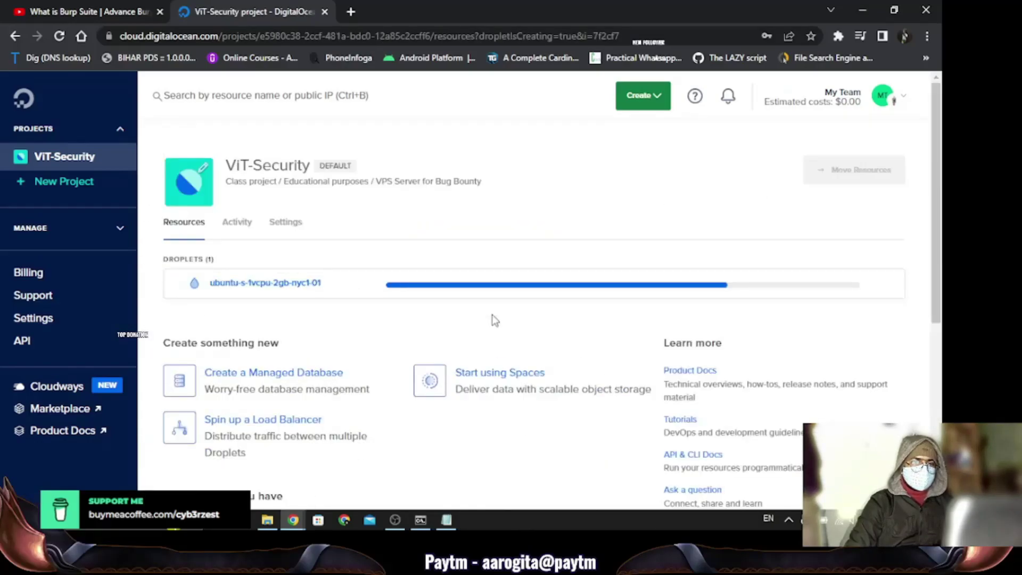
- Switch to Command Prompt and display the SSH usage help with ssh -h
click(421, 520)
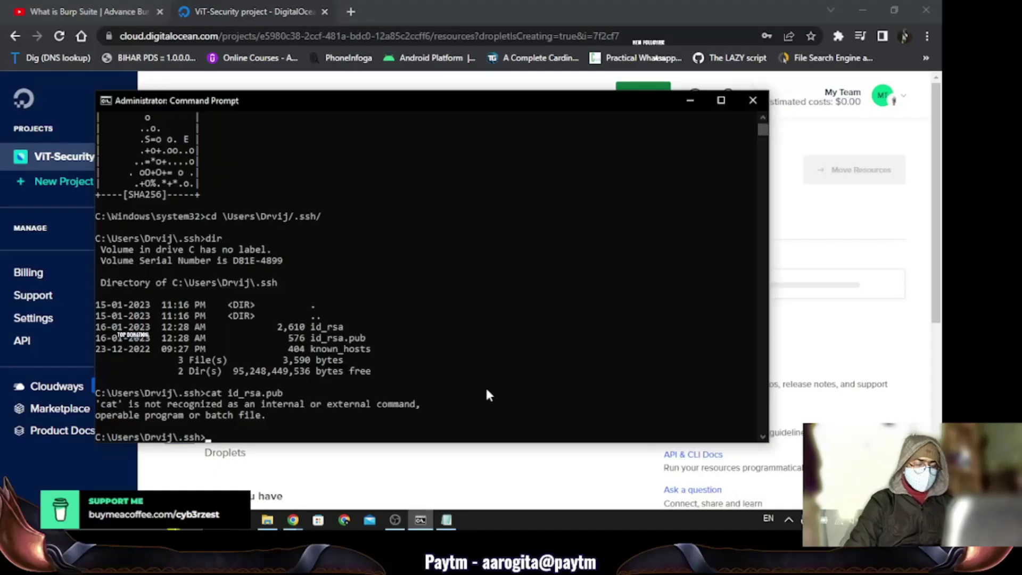
text(ssh -h)
key(Return)
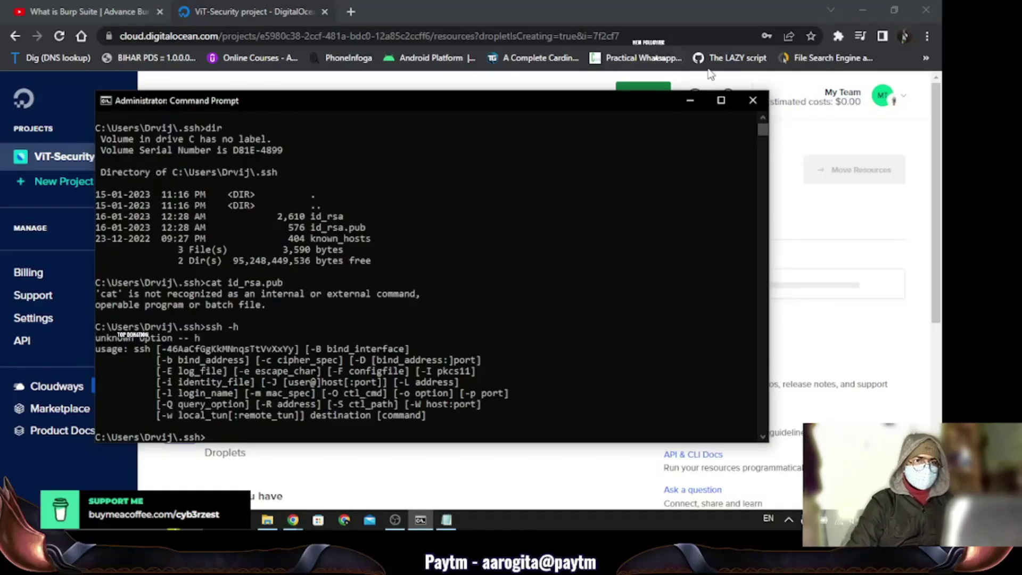
- Switch back to the browser, open the new Droplet's console access page and copy its ipv4 address
key(alt+Tab)
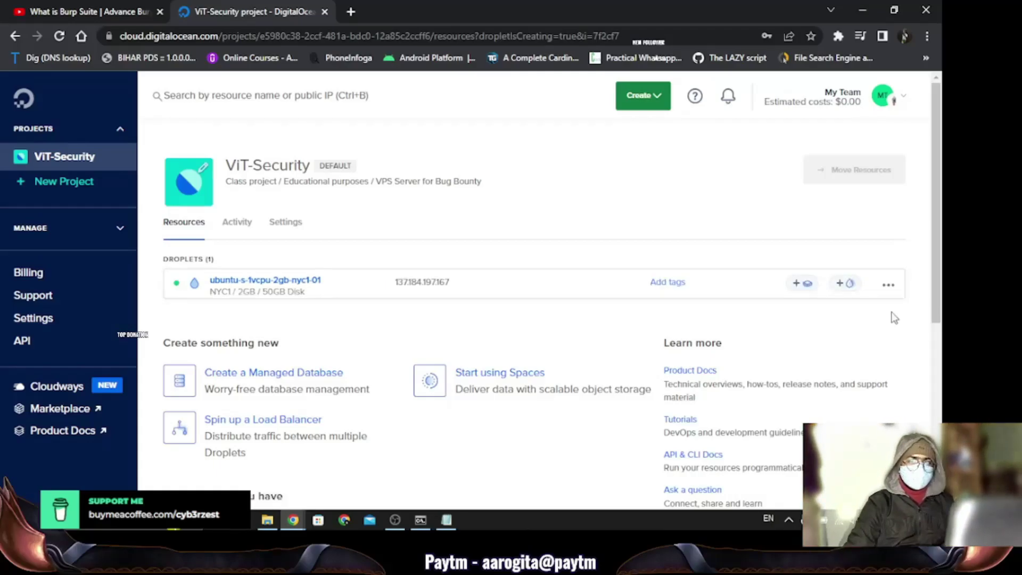
click(889, 285)
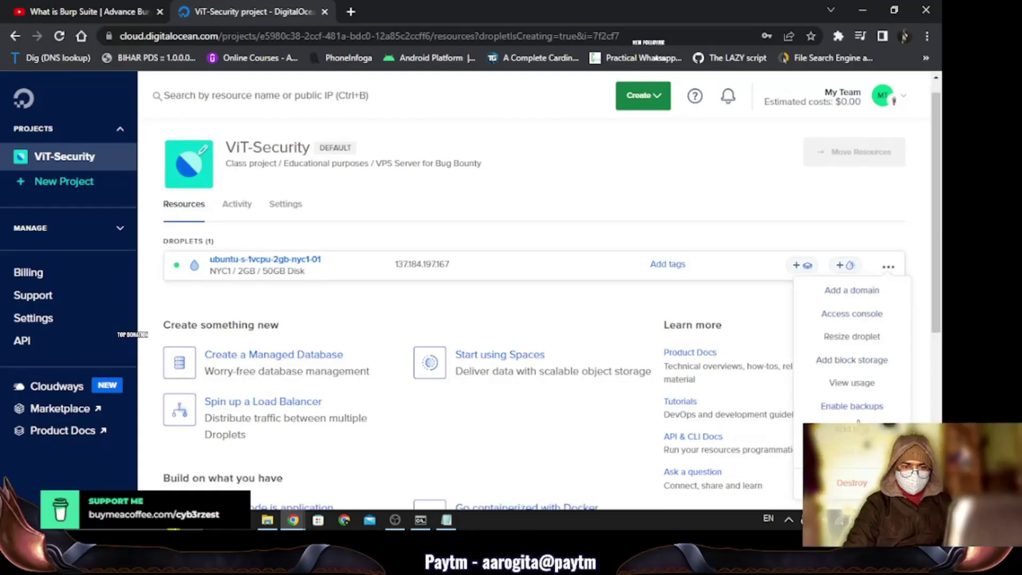
click(863, 316)
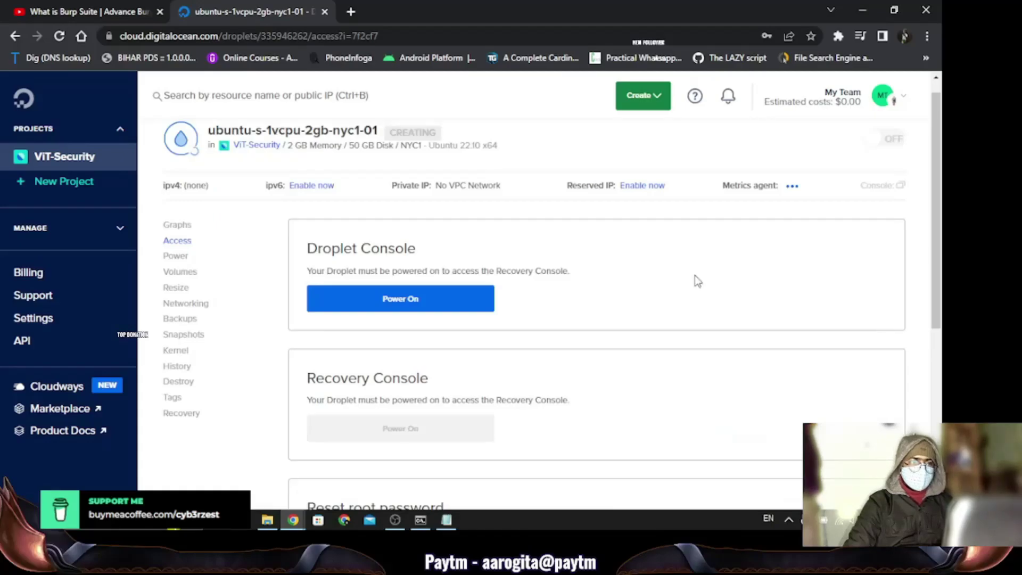
scroll(607, 290, down, 1)
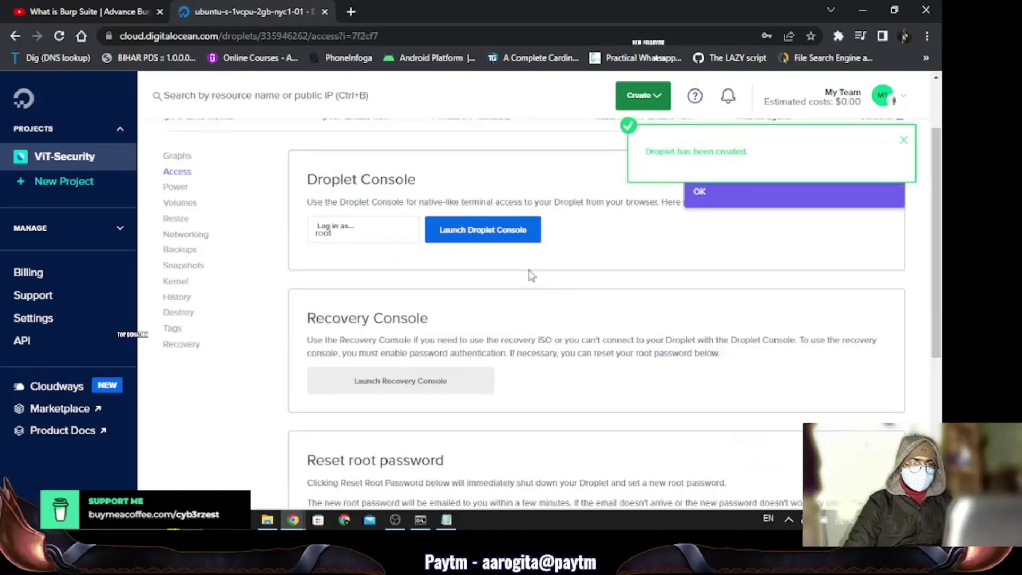
scroll(597, 287, up, 2)
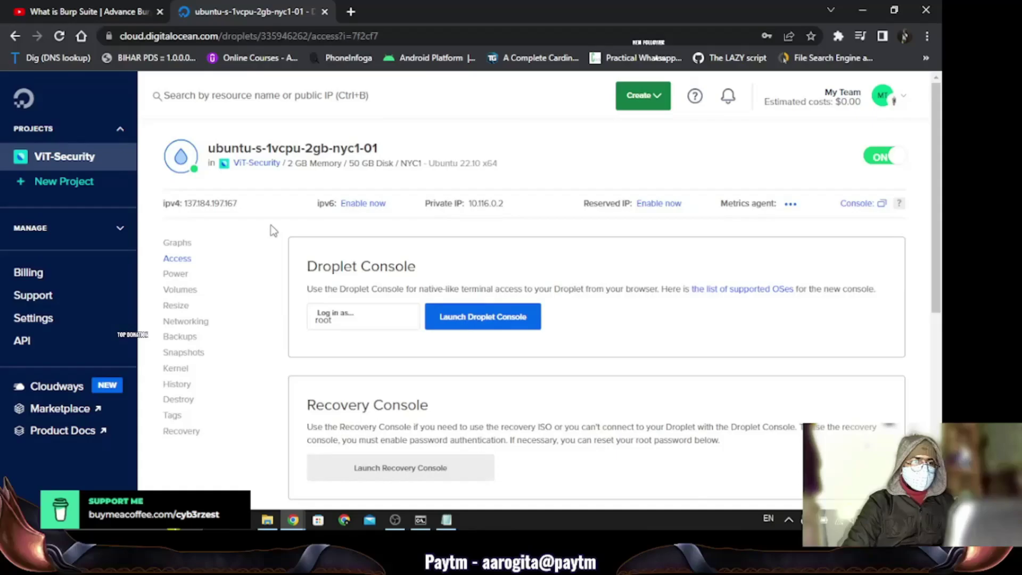
click(212, 207)
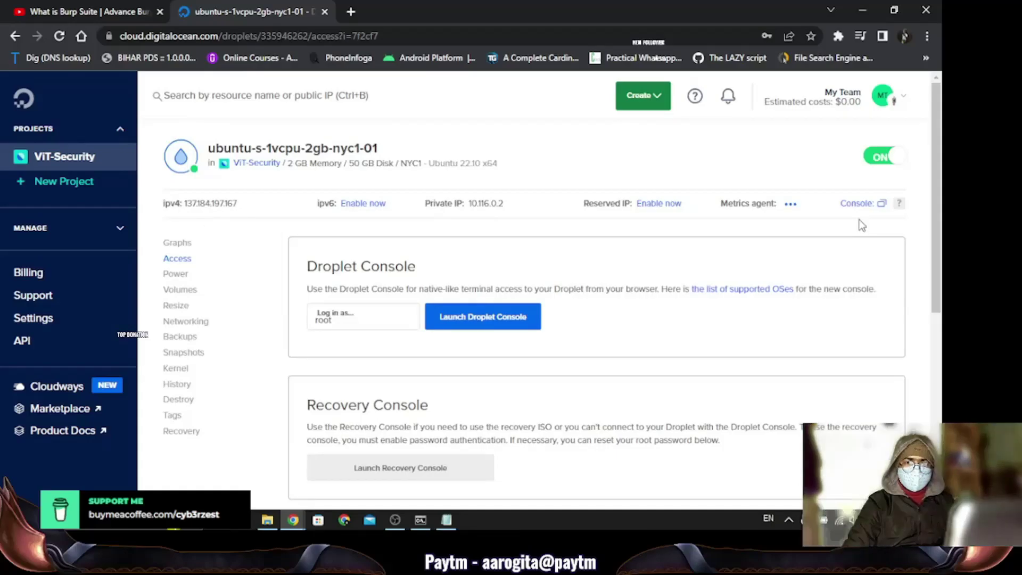
key(alt+Tab)
click(598, 344)
text(ssh )
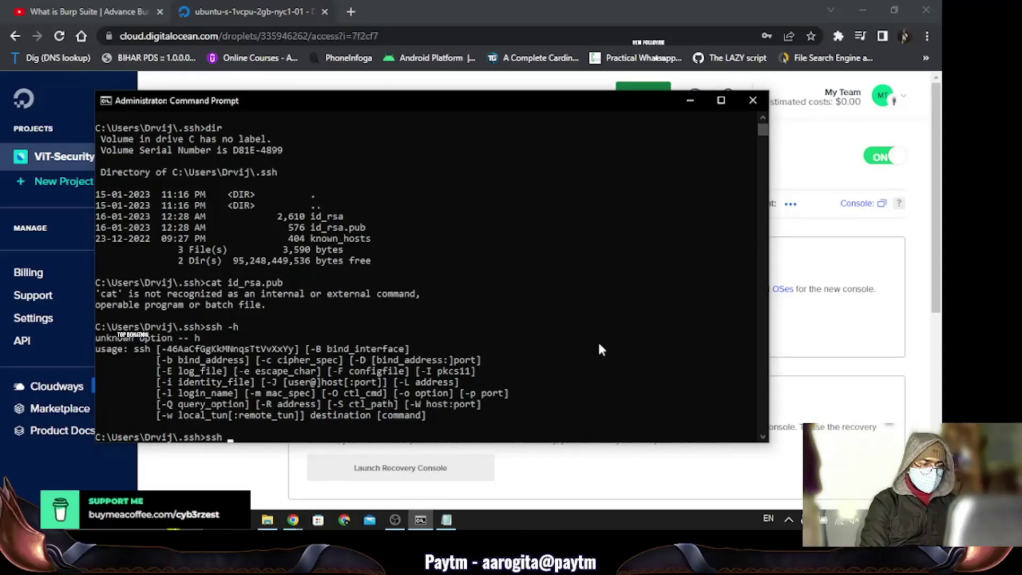
text(root)
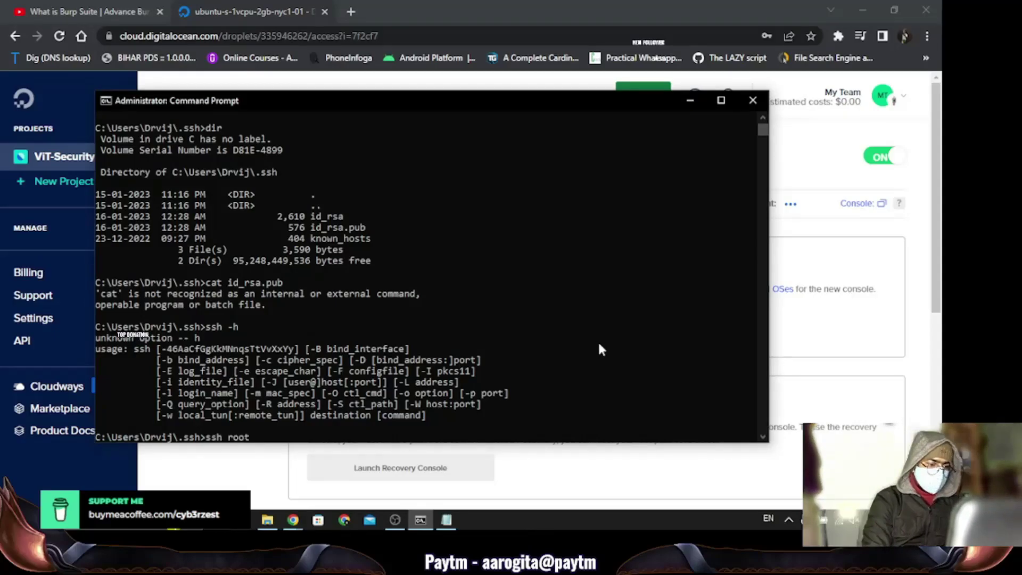
text(@137.184.197.167)
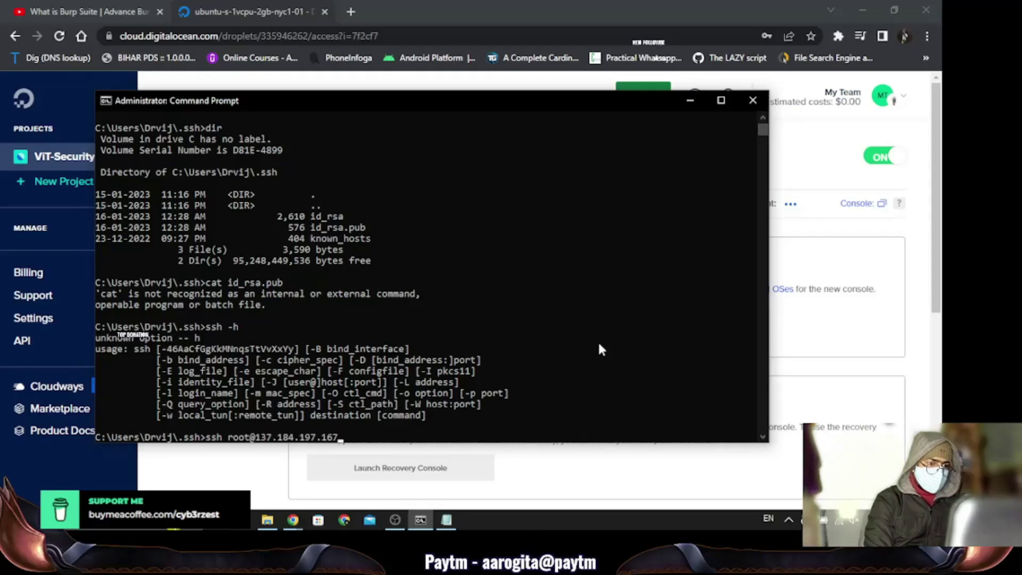
key(Return)
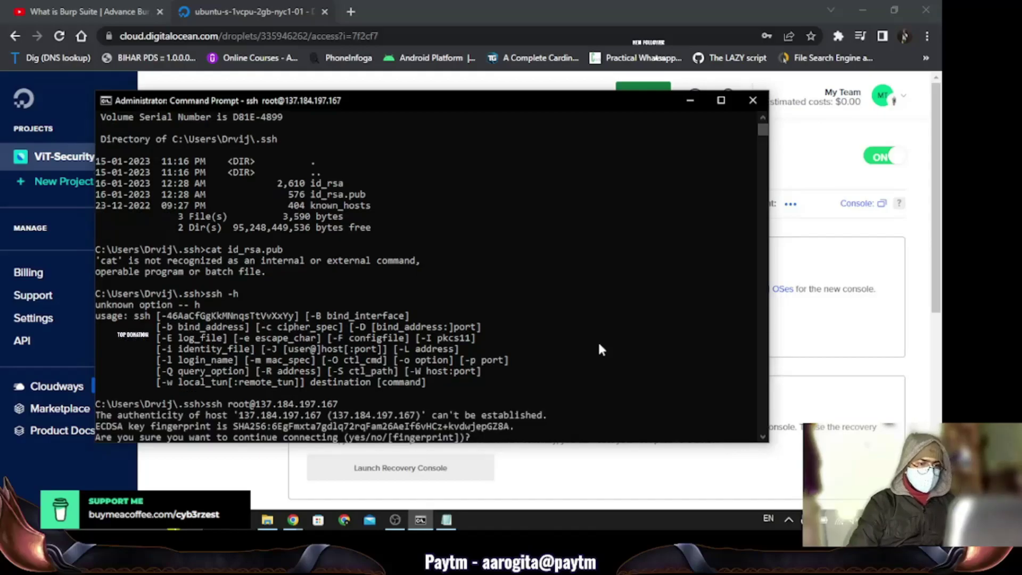
text(yes)
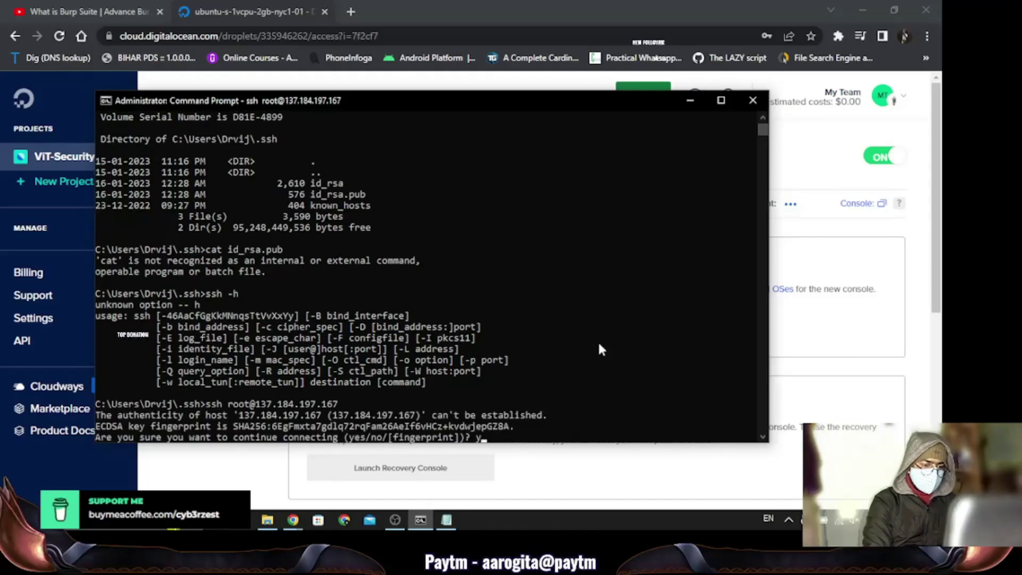
key(Return)
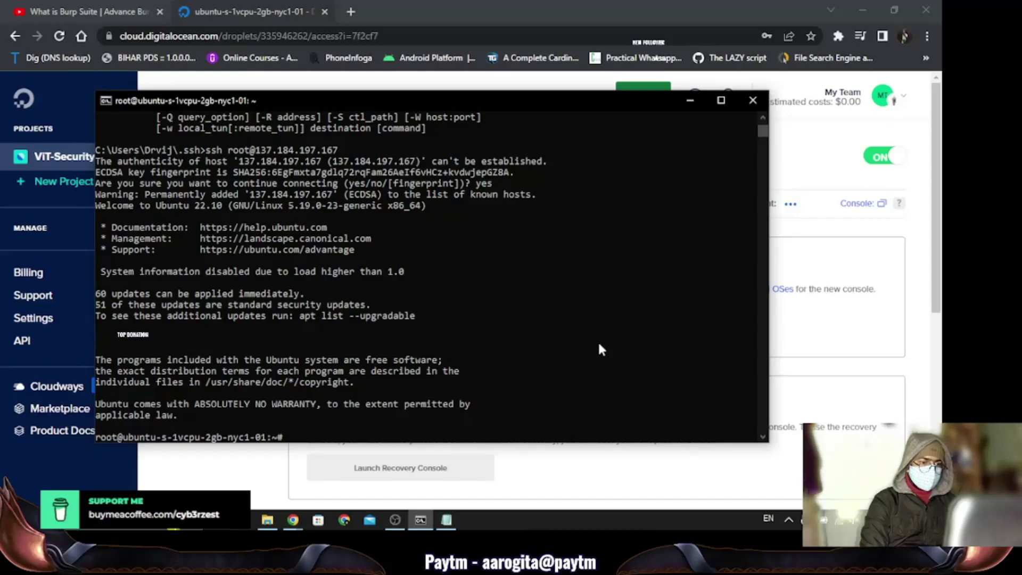
- Check which user is logged in on the Droplet with whoami
text(wh)
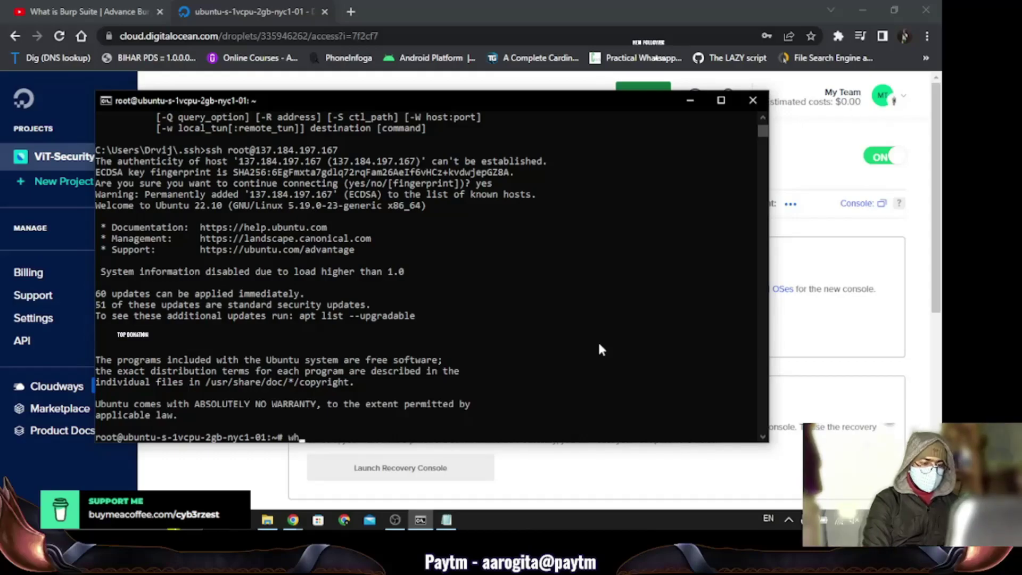
text(oami)
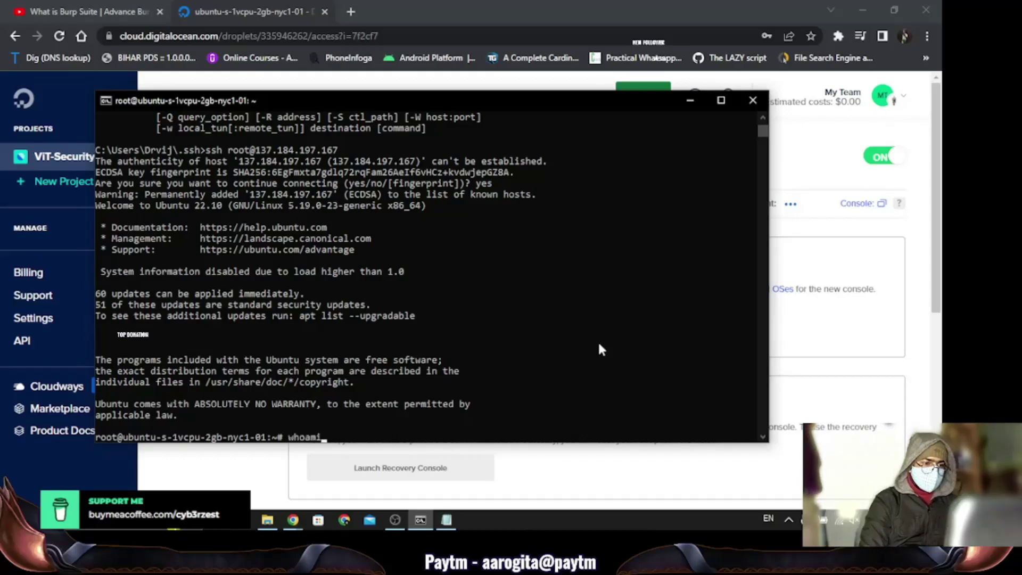
key(Return)
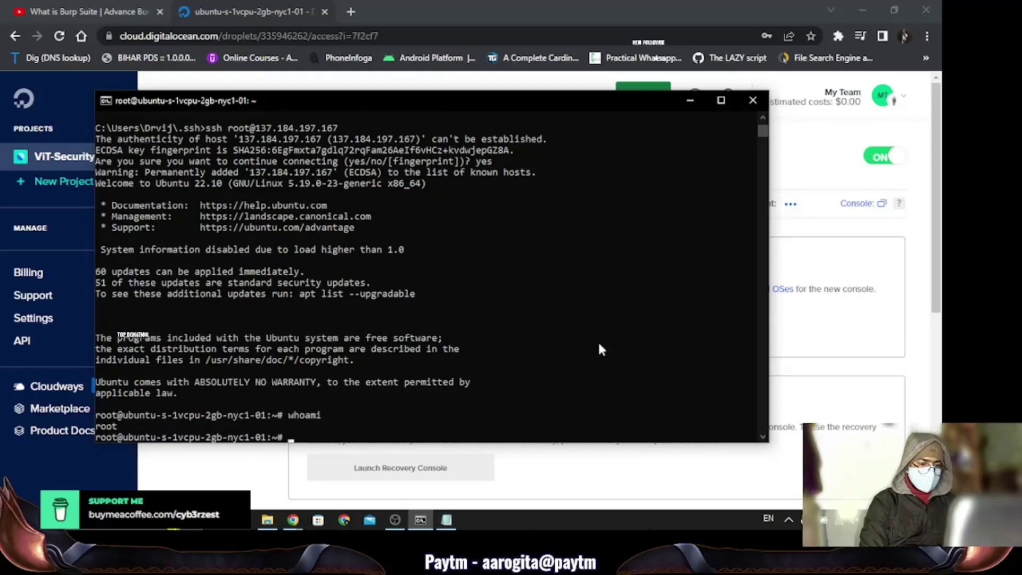
- Refresh the Droplet's package lists with apt update and upgrade its installed packages with apt upgrade
text(apt update)
key(Return)
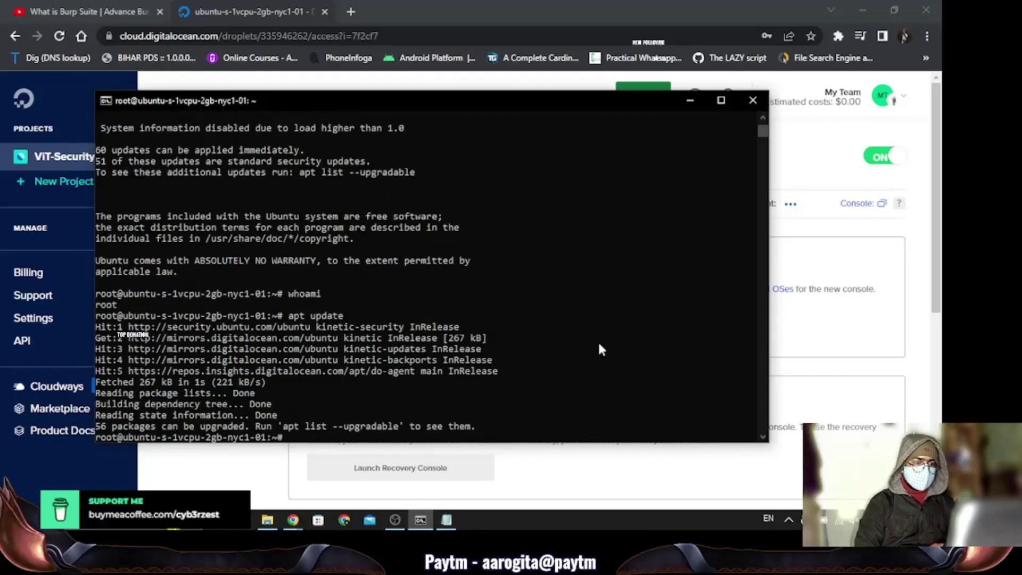
text(apt up)
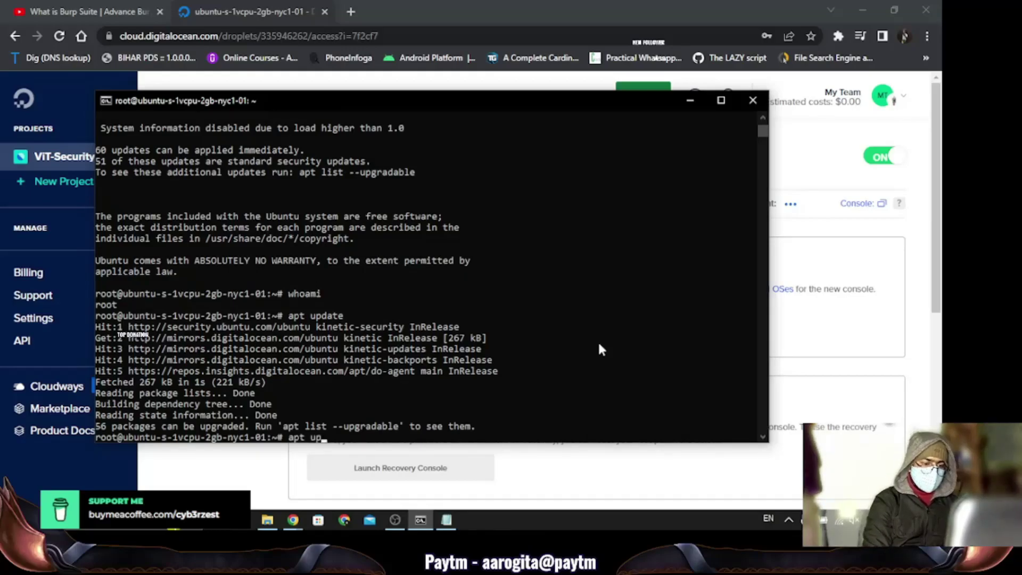
text(grade)
key(Return)
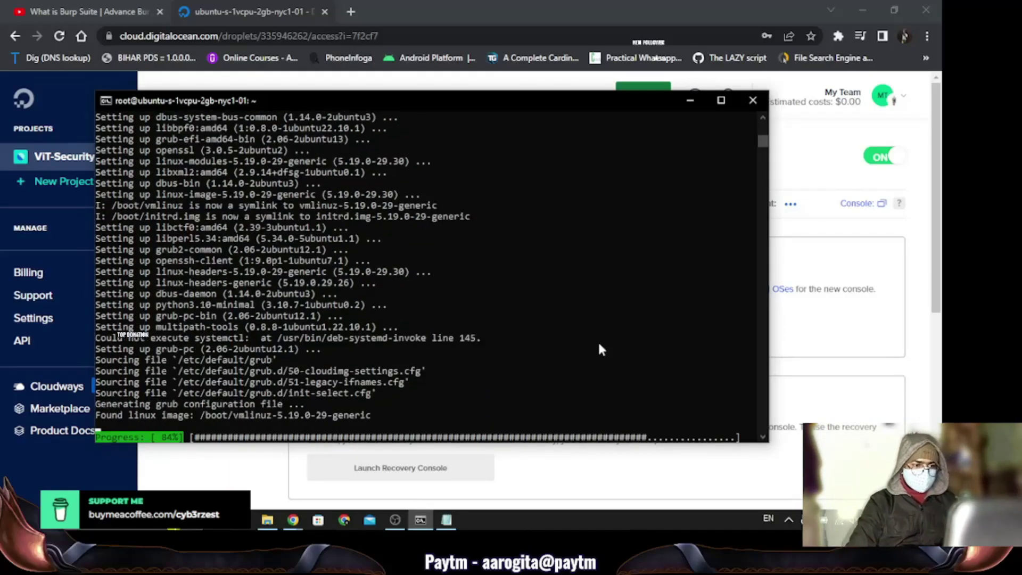
key(Return)
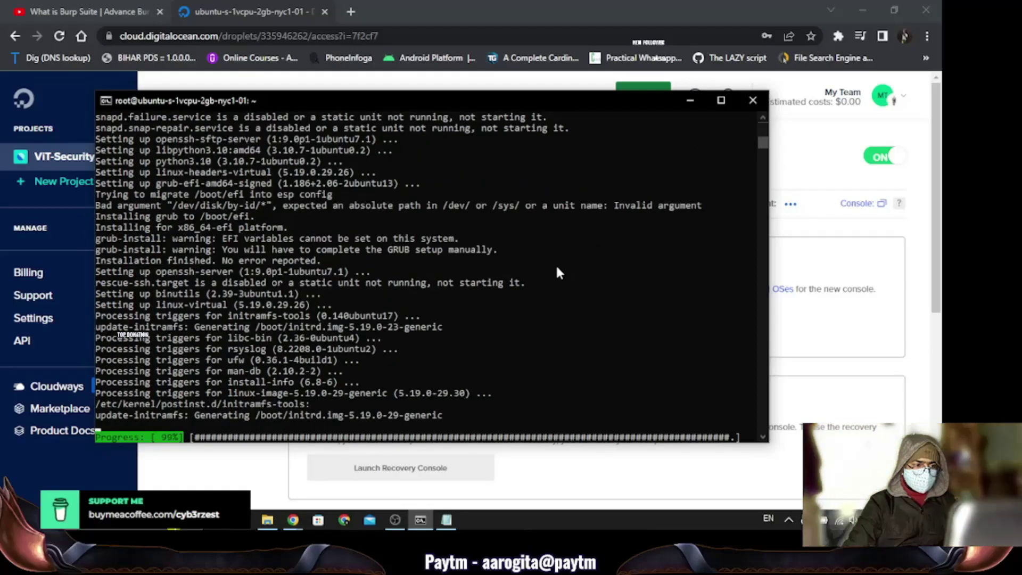
key(Return)
key(Return)
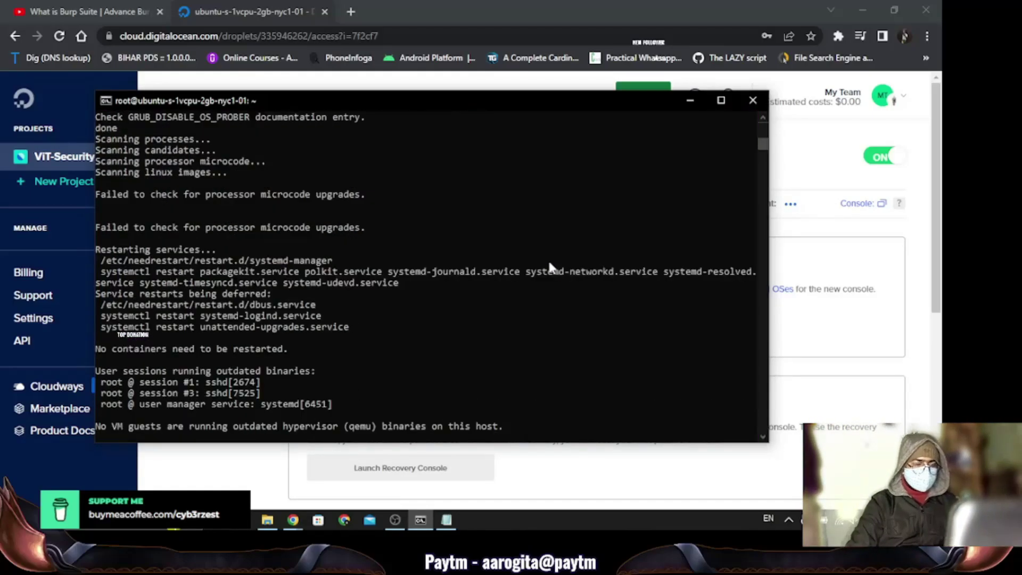